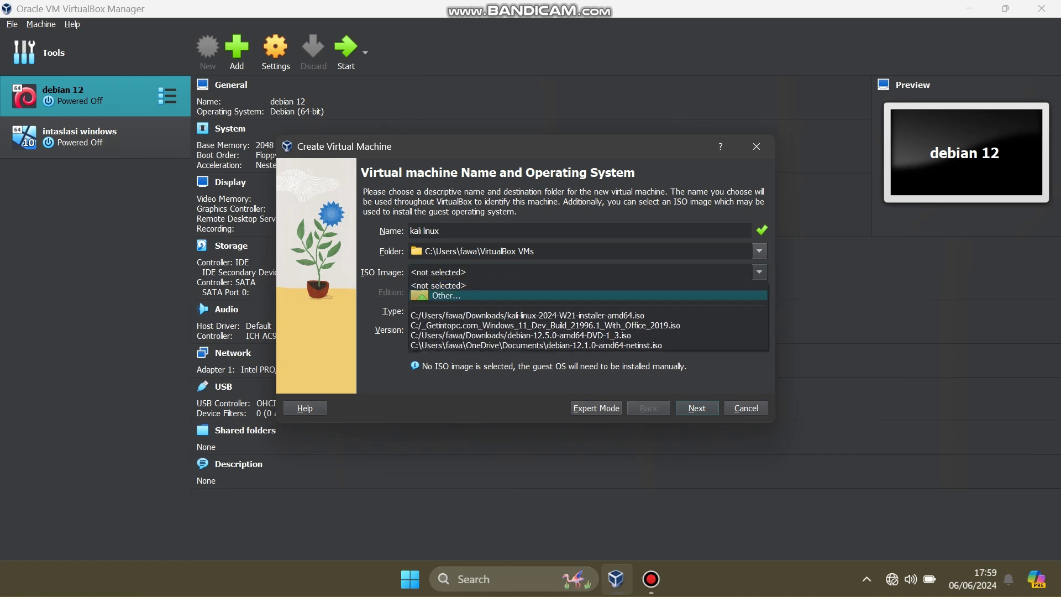
# Step: Create the 'kali linux' VM from the Kali ISO with 2048 MB memory, 1 CPU and a 25 GB disk
pyautogui.click(587, 314)
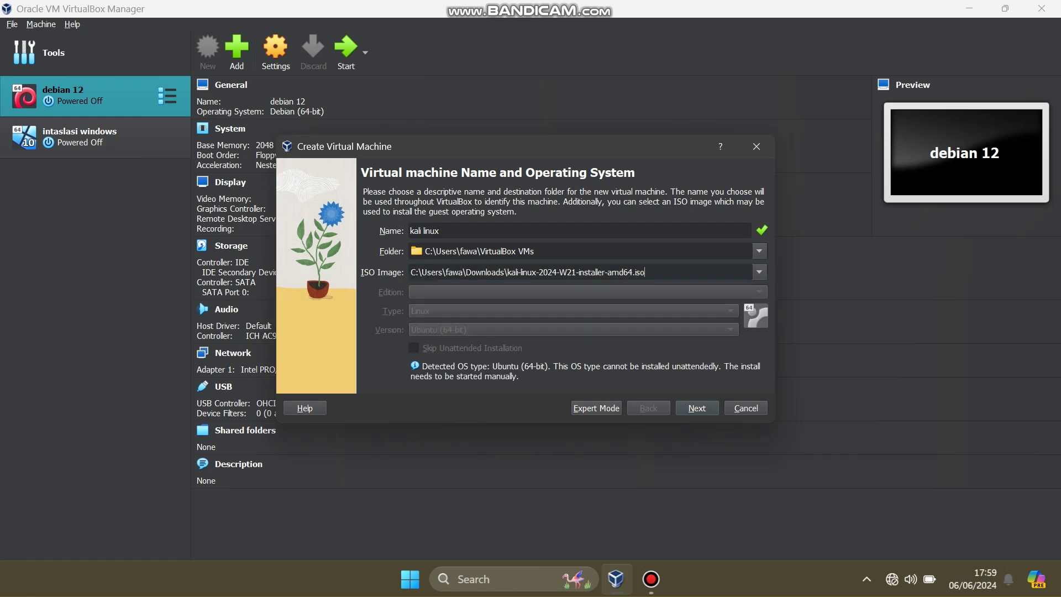
pyautogui.press('Return')
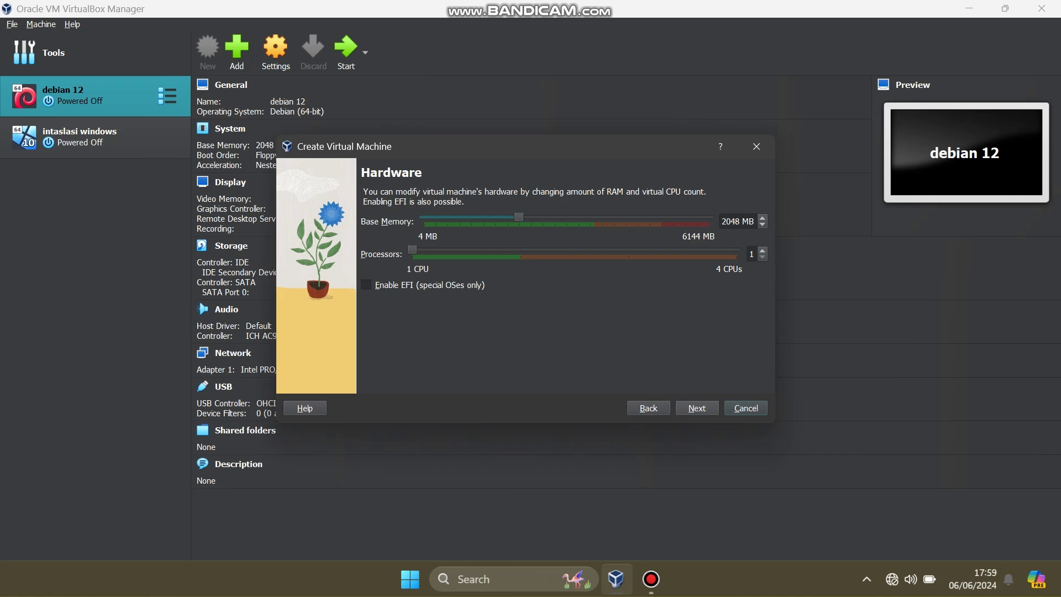
pyautogui.click(696, 407)
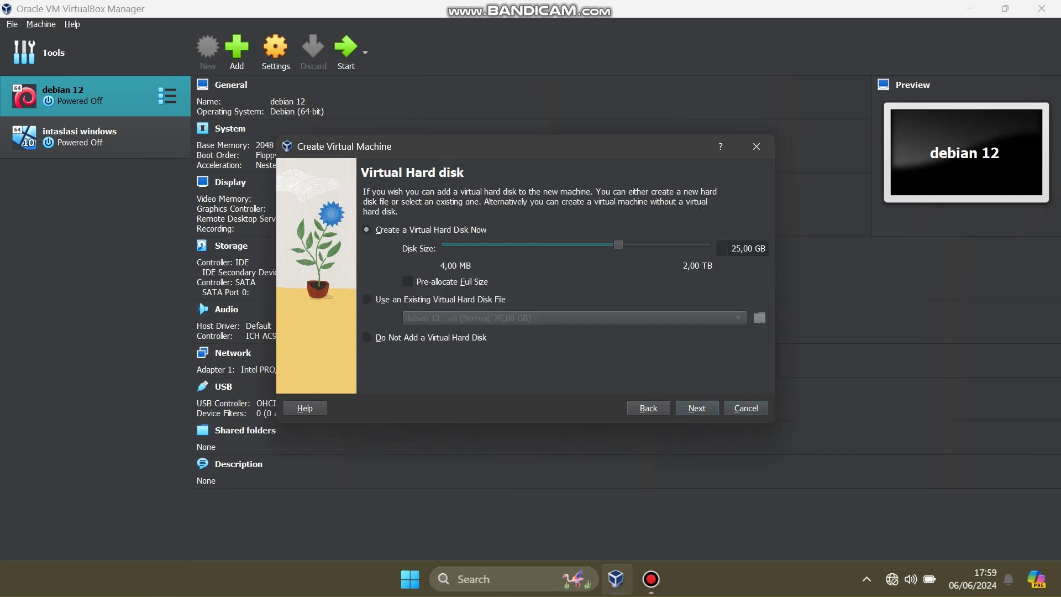
pyautogui.click(696, 407)
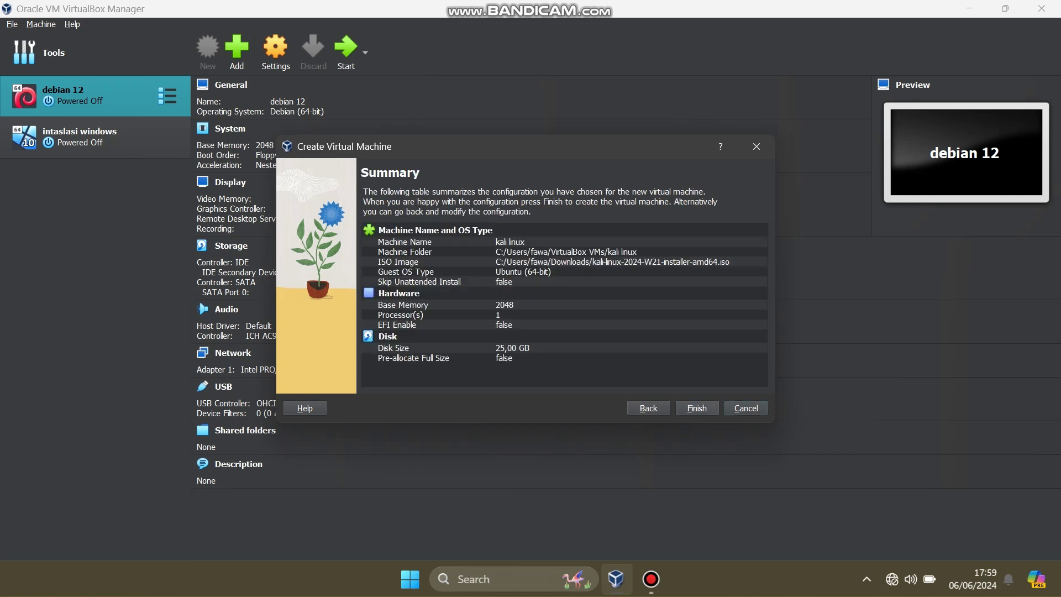
pyautogui.click(696, 407)
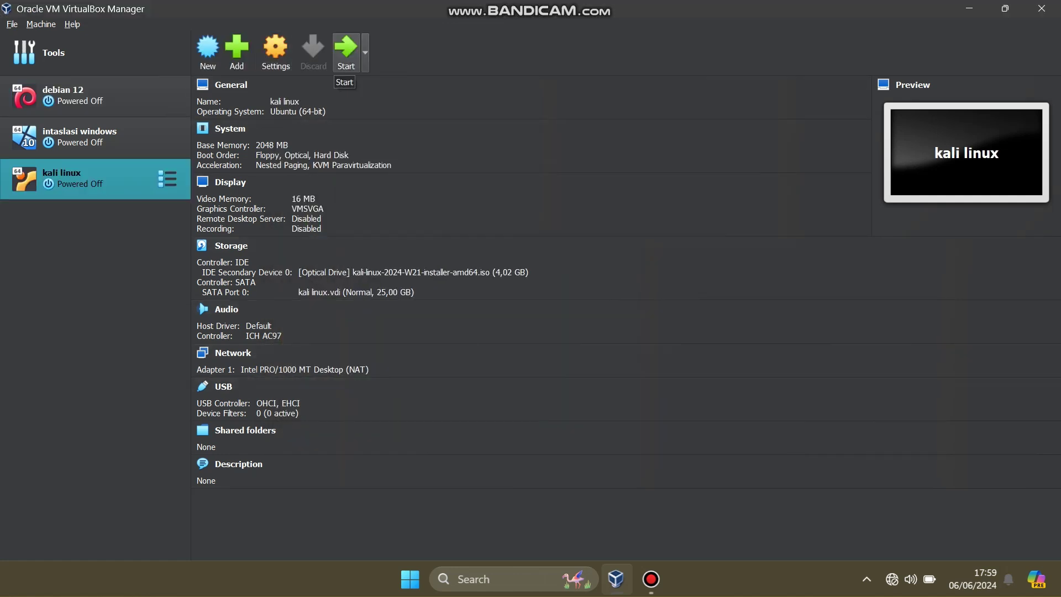
# Step: Start the kali linux VM, maximize its window in Scaled Mode, and halt the boot menu countdown
pyautogui.click(346, 49)
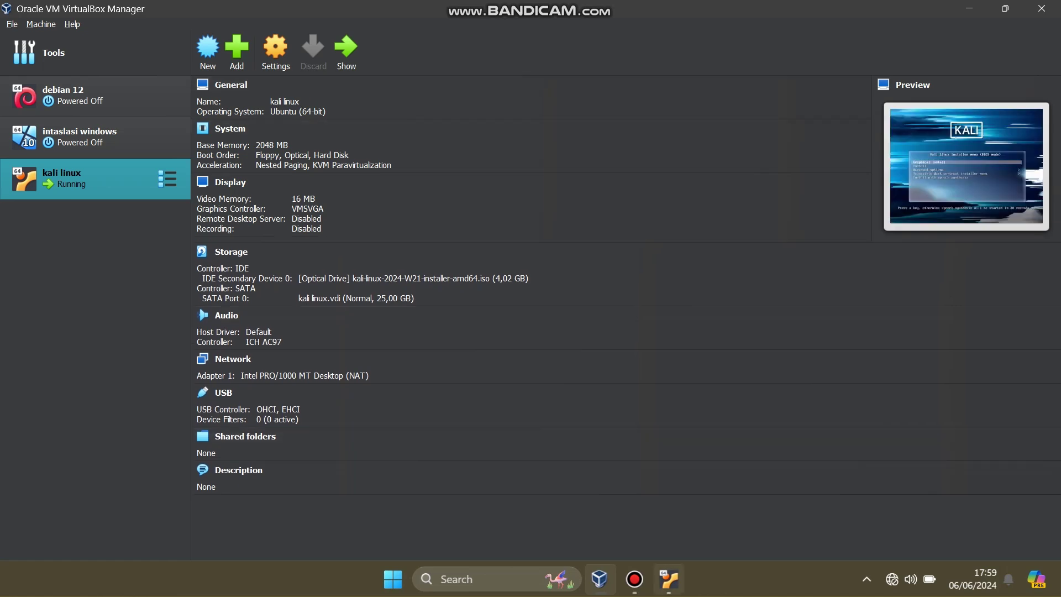
pyautogui.click(652, 122)
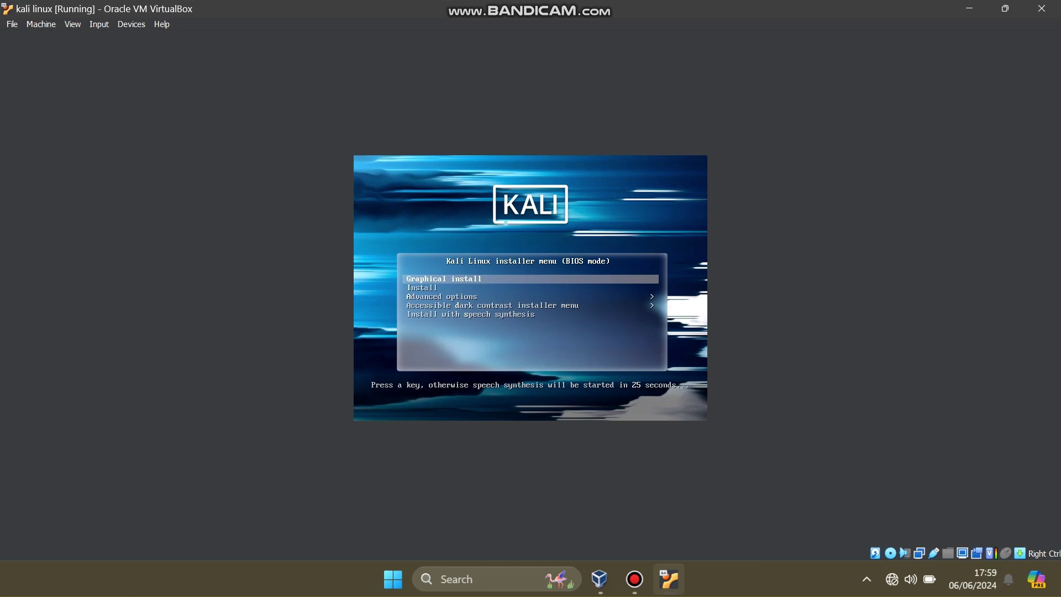
pyautogui.click(73, 24)
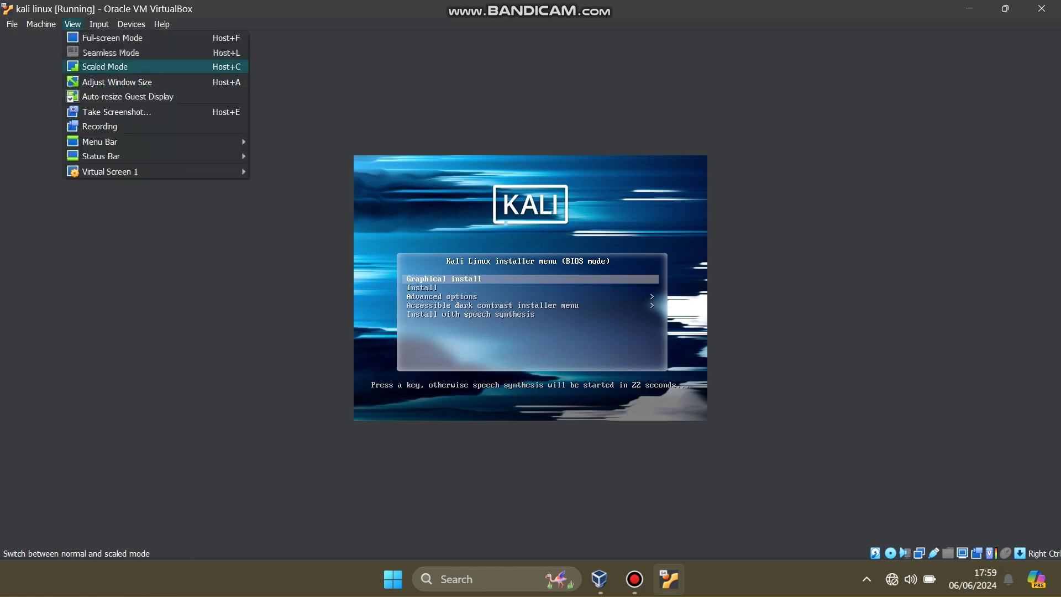
pyautogui.click(105, 66)
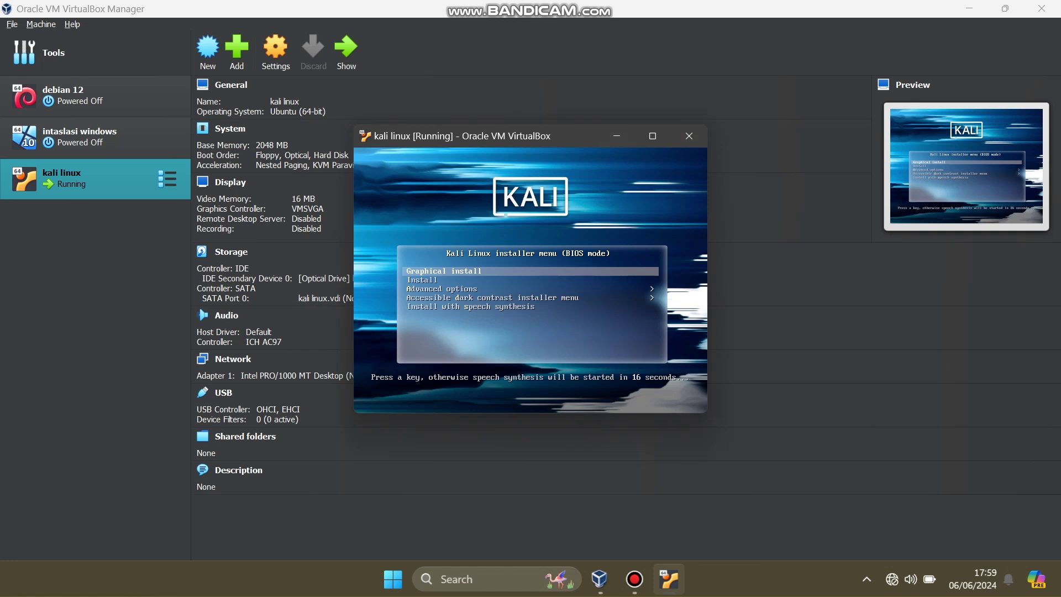
pyautogui.click(652, 136)
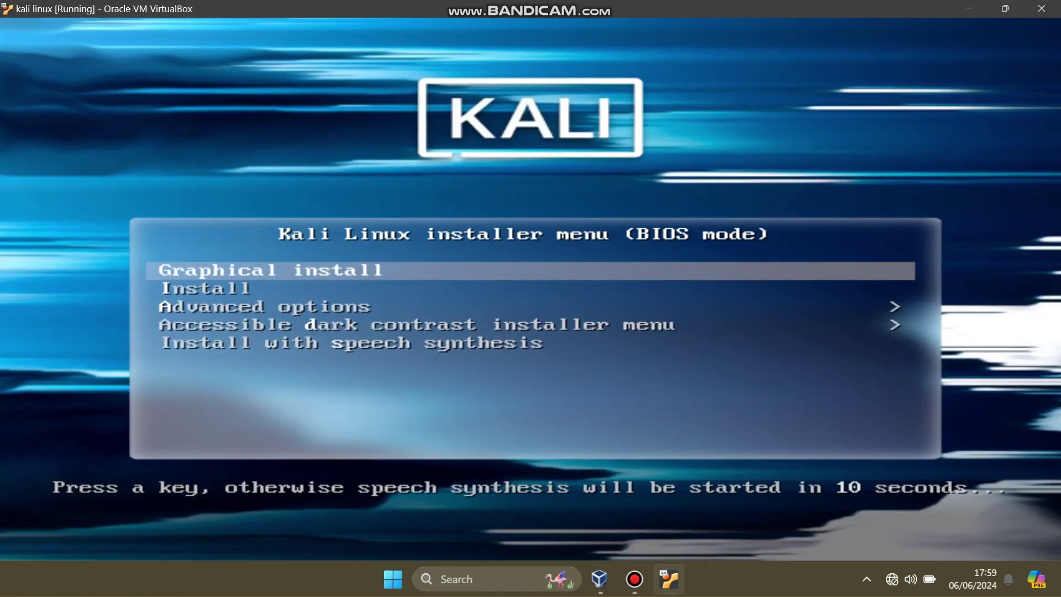
pyautogui.press('Down')
# Step: Launch the Graphical install and keep English as the installation language
pyautogui.press('Up')
pyautogui.press('Return')
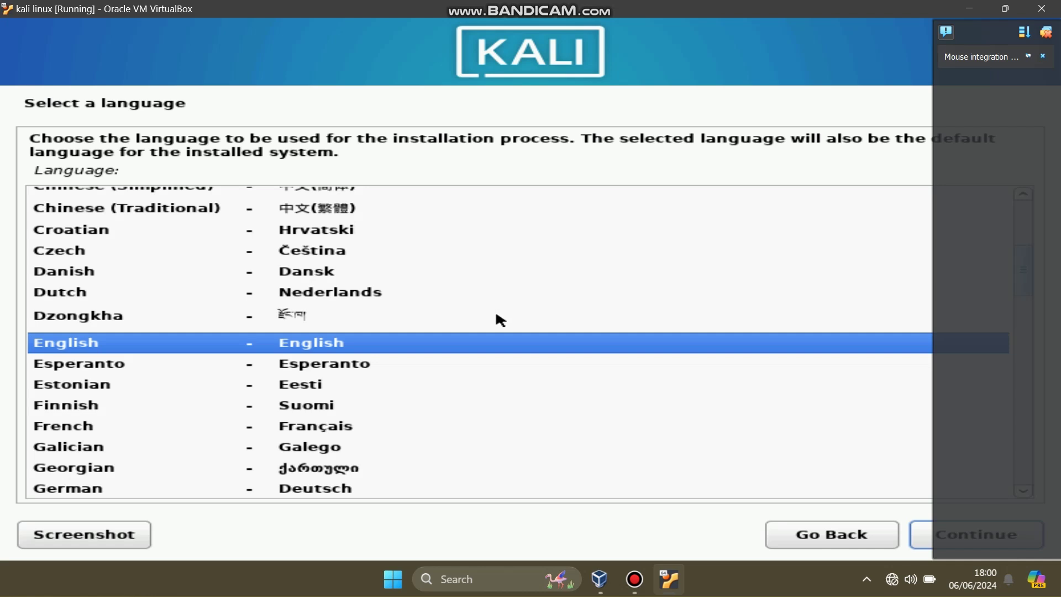
pyautogui.click(921, 534)
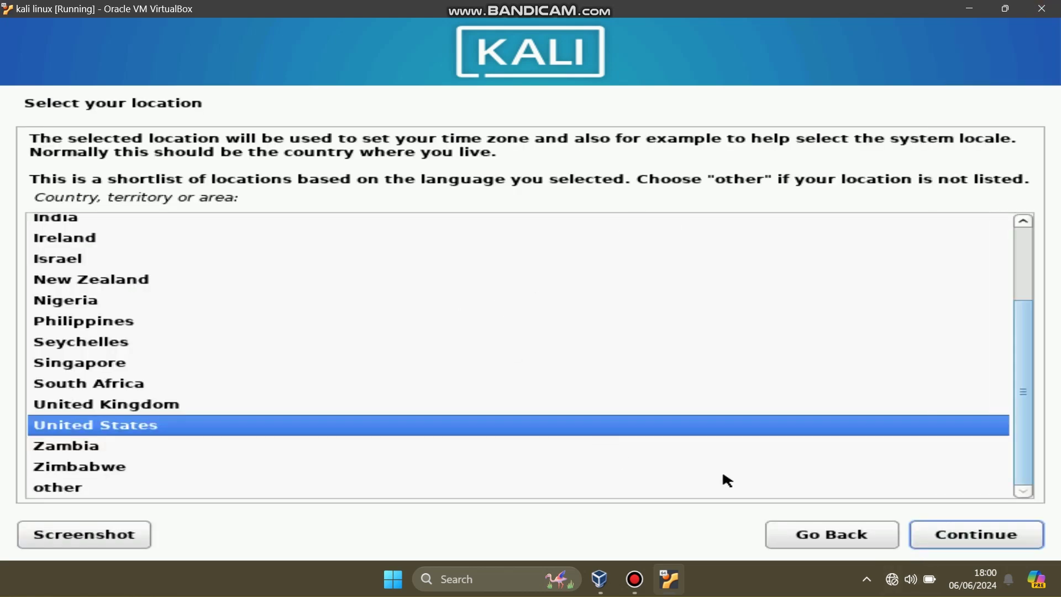
# Step: Set the location to Indonesia via other > Asia, with en_US.UTF-8 locale and American English keymap
pyautogui.click(277, 498)
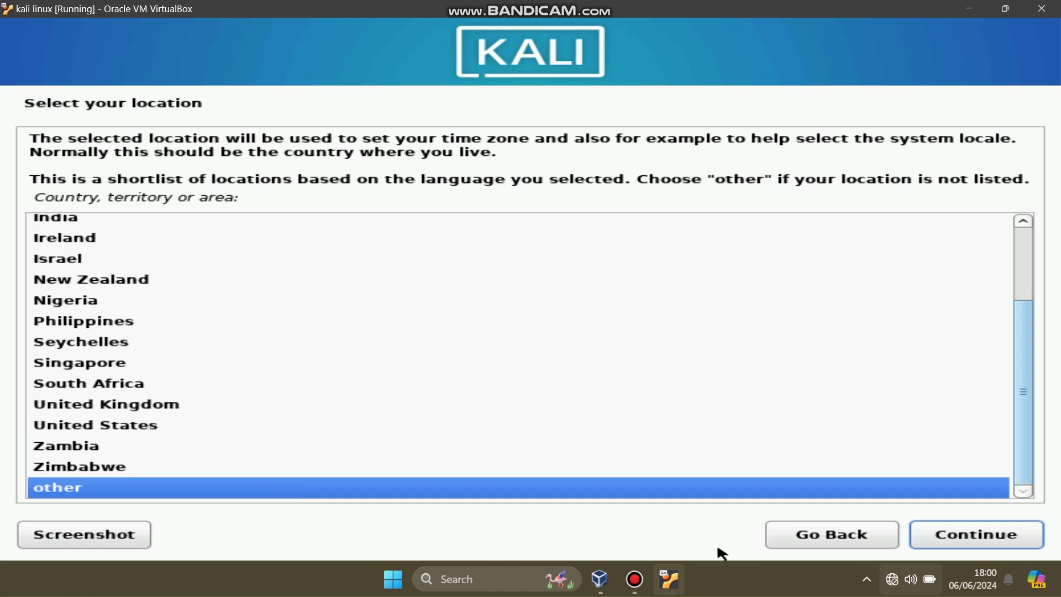
pyautogui.click(991, 540)
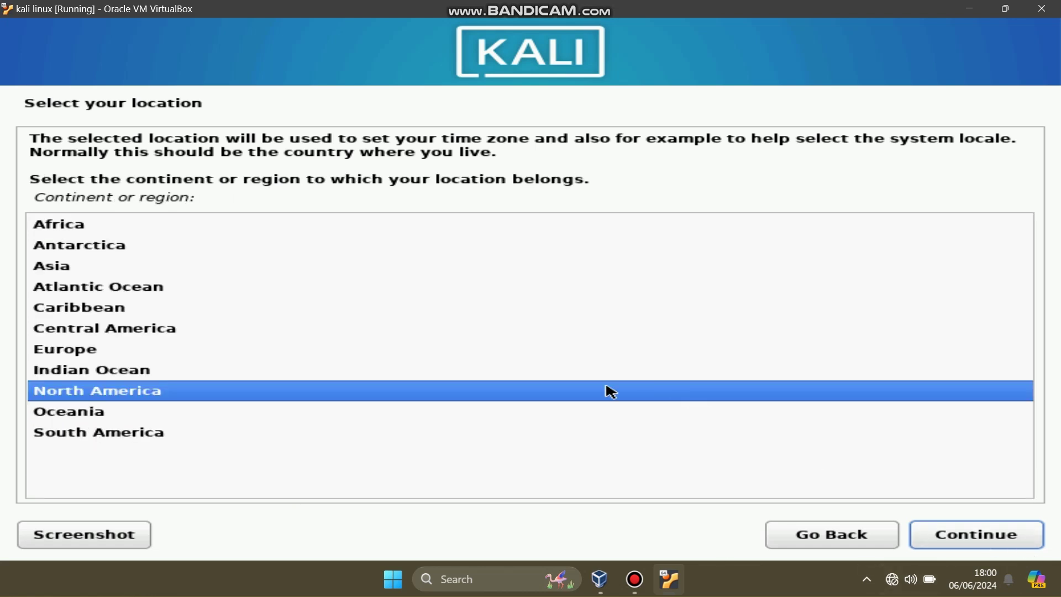
pyautogui.click(89, 270)
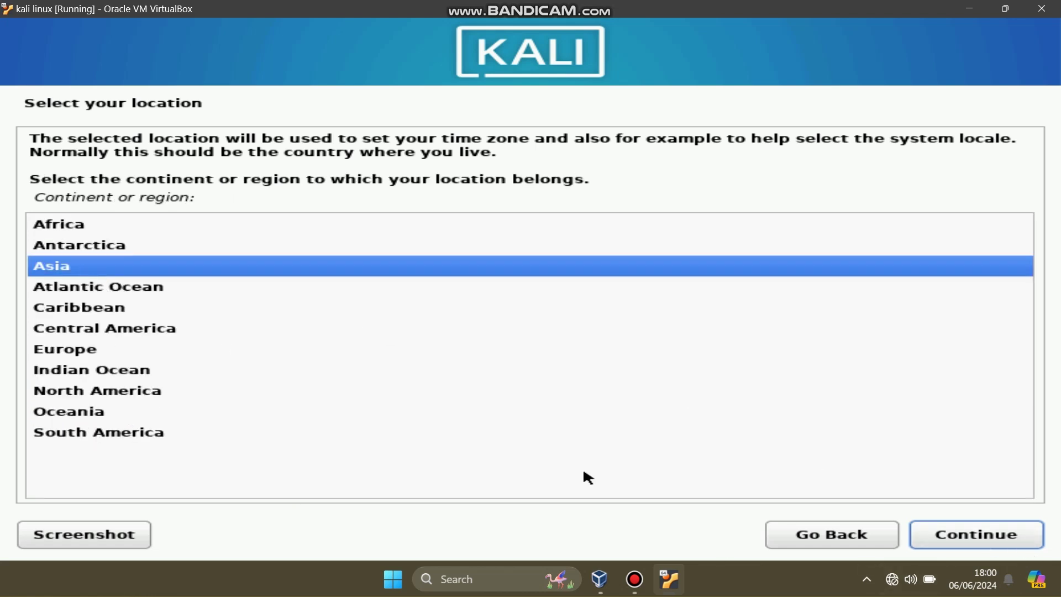
pyautogui.click(929, 535)
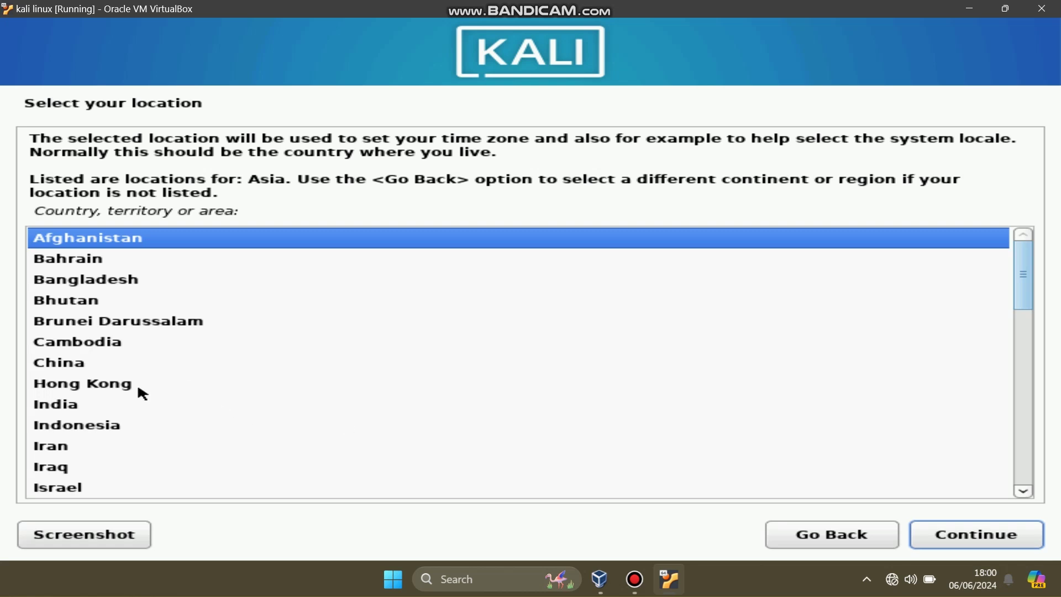
pyautogui.click(96, 427)
pyautogui.click(993, 532)
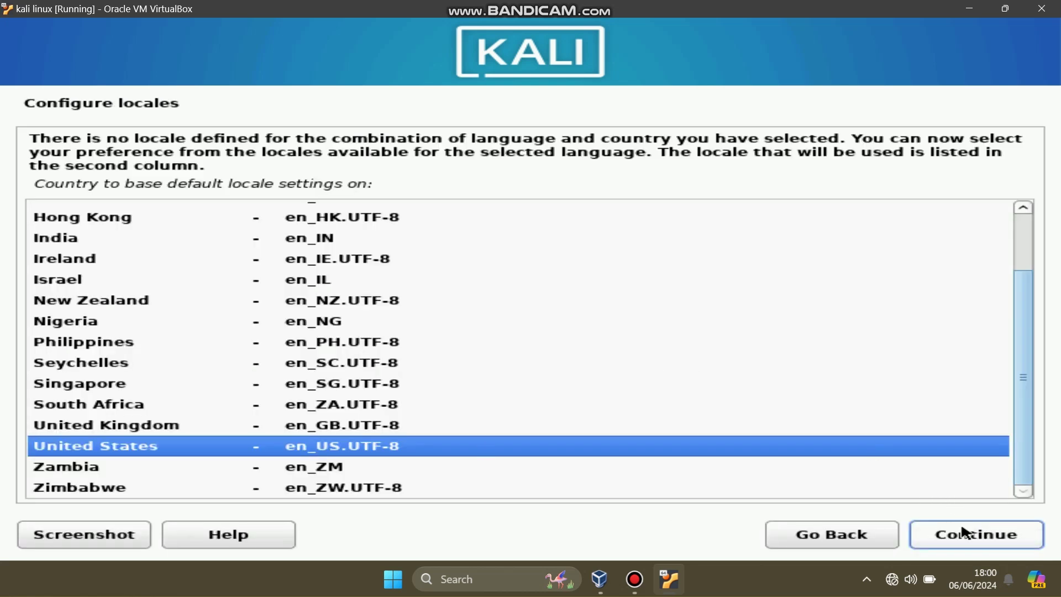
pyautogui.click(967, 532)
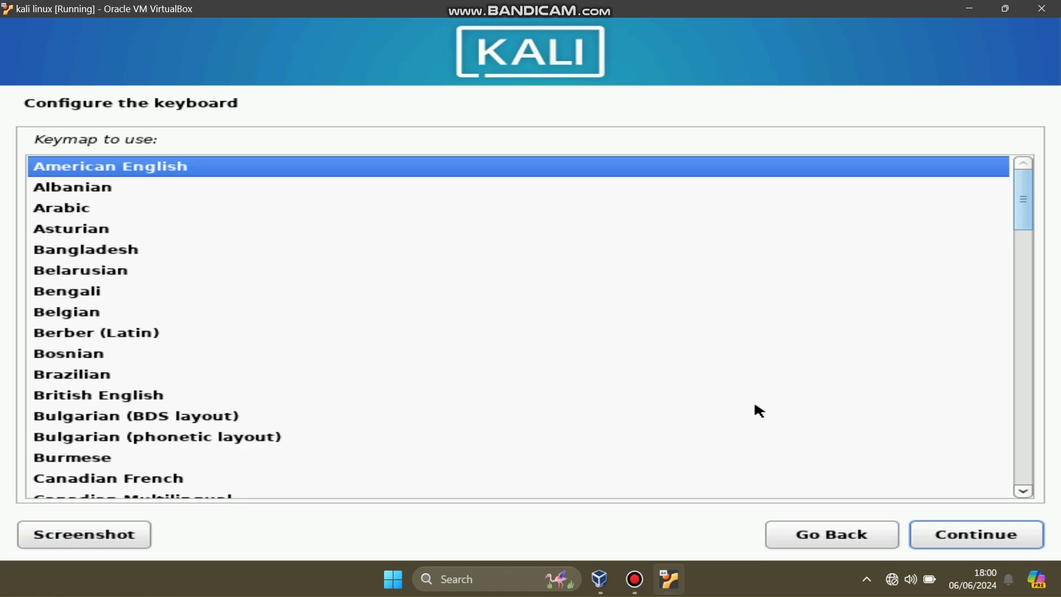
pyautogui.click(982, 532)
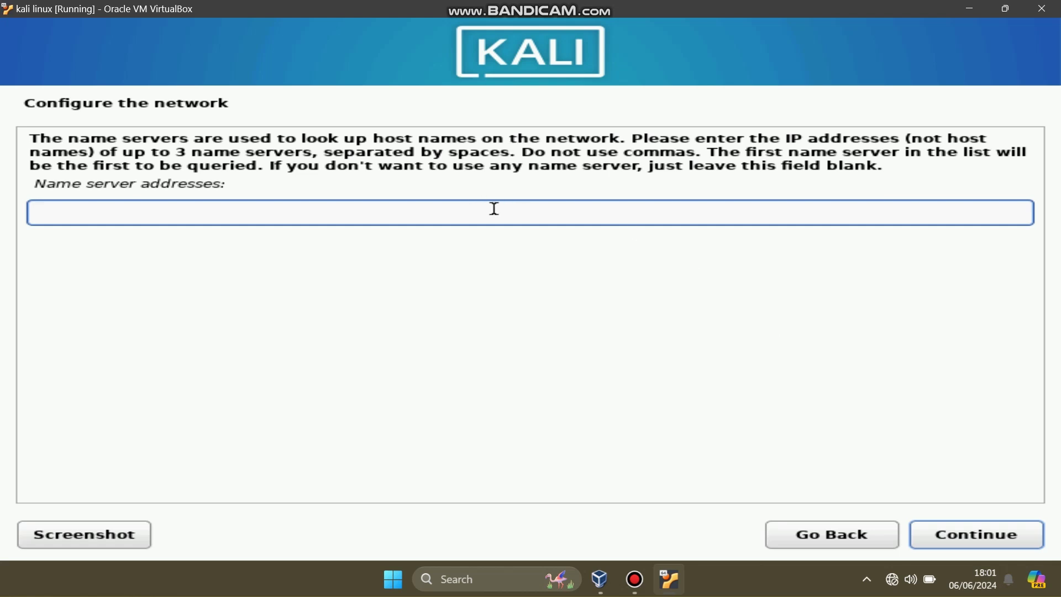
# Step: Enter name server username.shc.id, set hostname linuxcoffee, and type domain linuxcoffee.sch.id
pyautogui.write('username.')
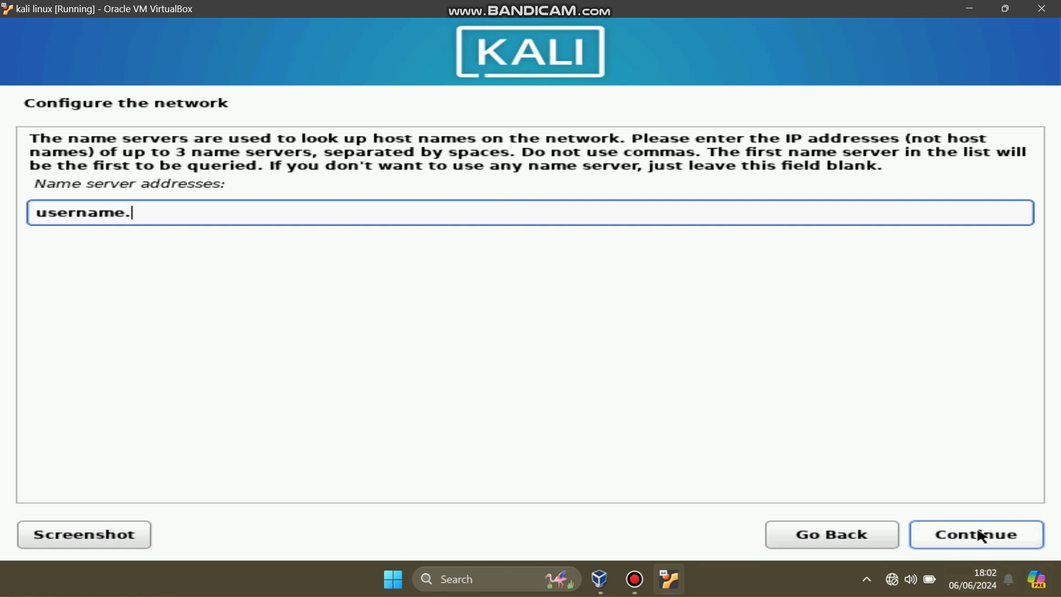
pyautogui.write('shc.id')
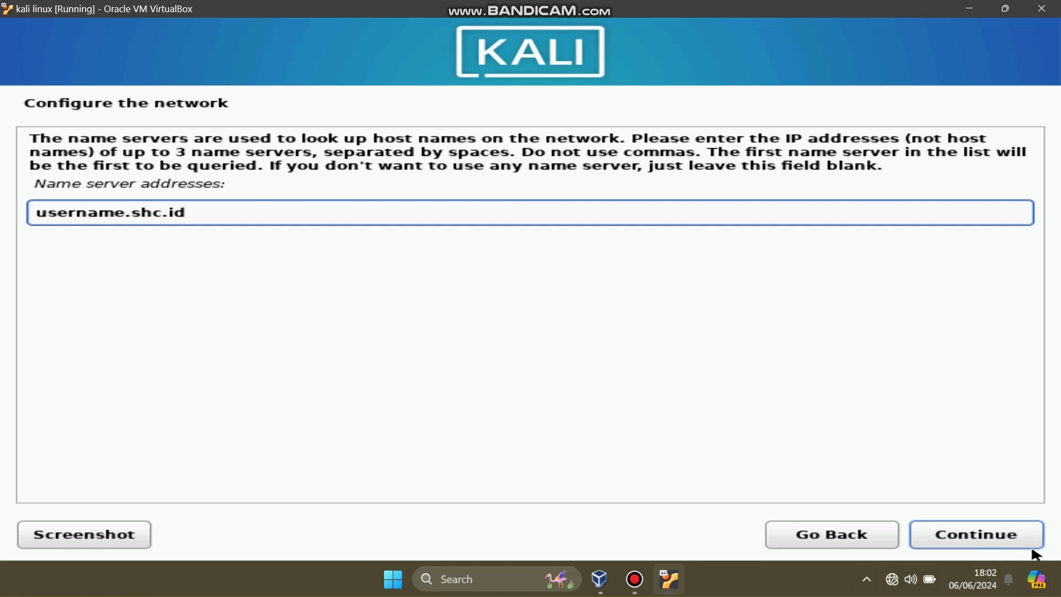
pyautogui.click(934, 543)
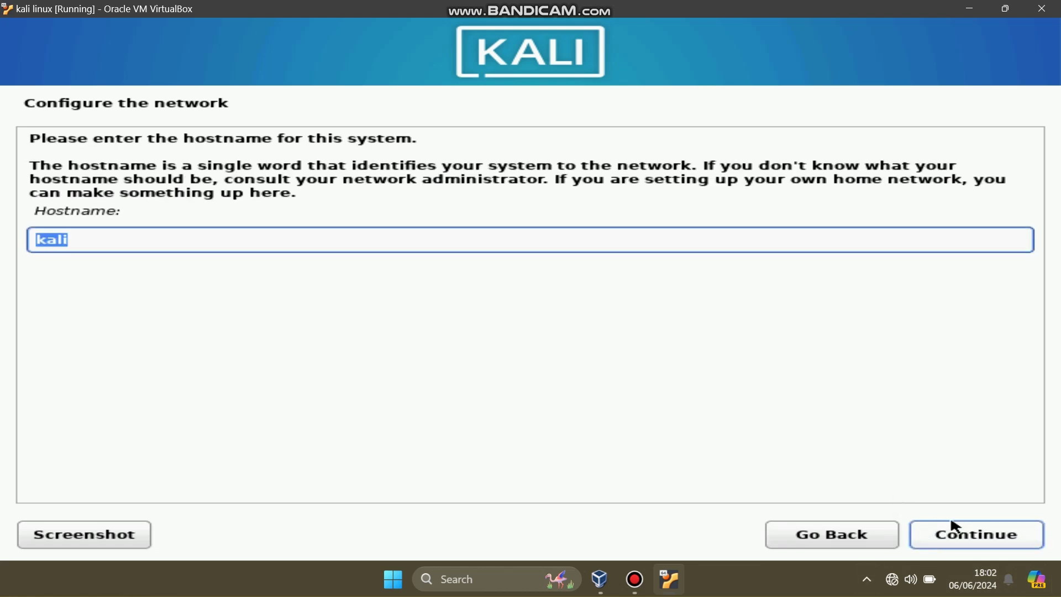
pyautogui.write('userba')
pyautogui.press('BackSpace')
pyautogui.press('BackSpace')
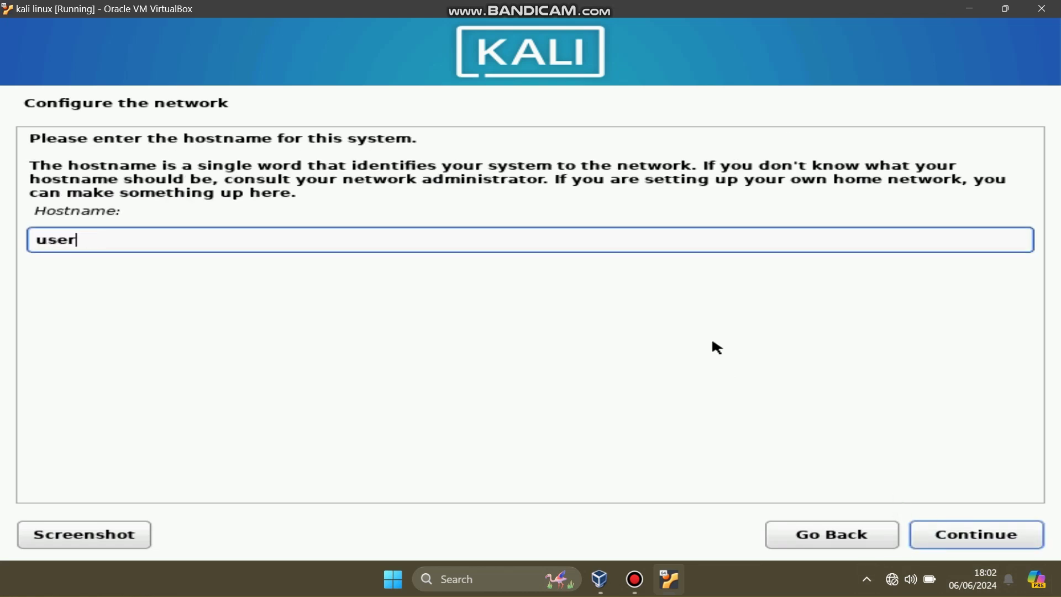
pyautogui.write('name')
pyautogui.hotkey('ctrl', 'a')
pyautogui.press('BackSpace')
pyautogui.write('linuxcoffee')
pyautogui.click(957, 540)
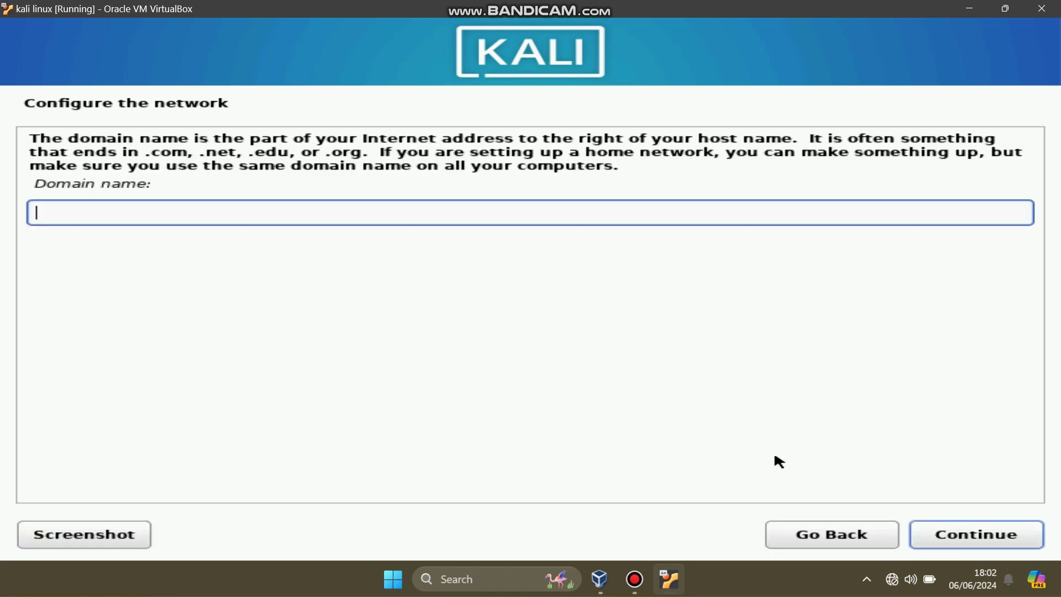
pyautogui.write('linuxcoffee.')
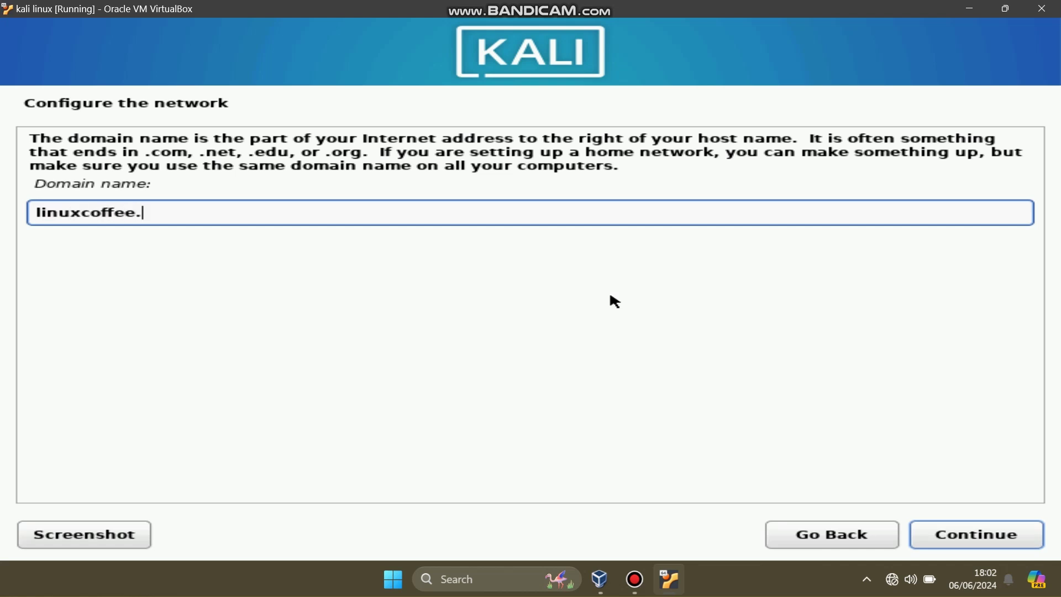
pyautogui.write('sch.id')
# Step: Confirm the domain, enter the new user's full name, and accept the suggested username
pyautogui.click(988, 536)
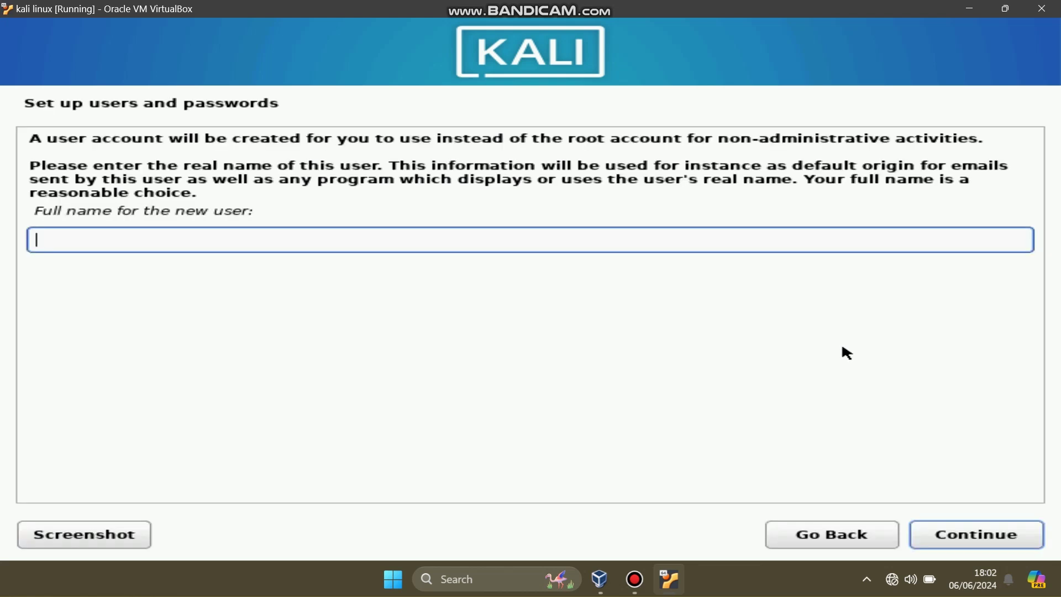
pyautogui.write('linuxcoffee')
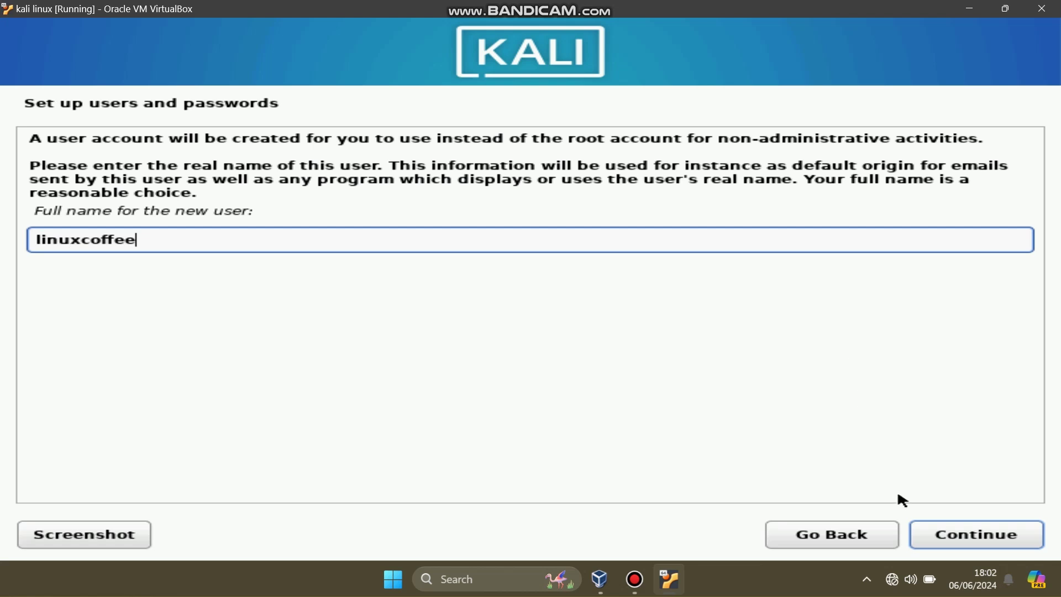
pyautogui.click(949, 536)
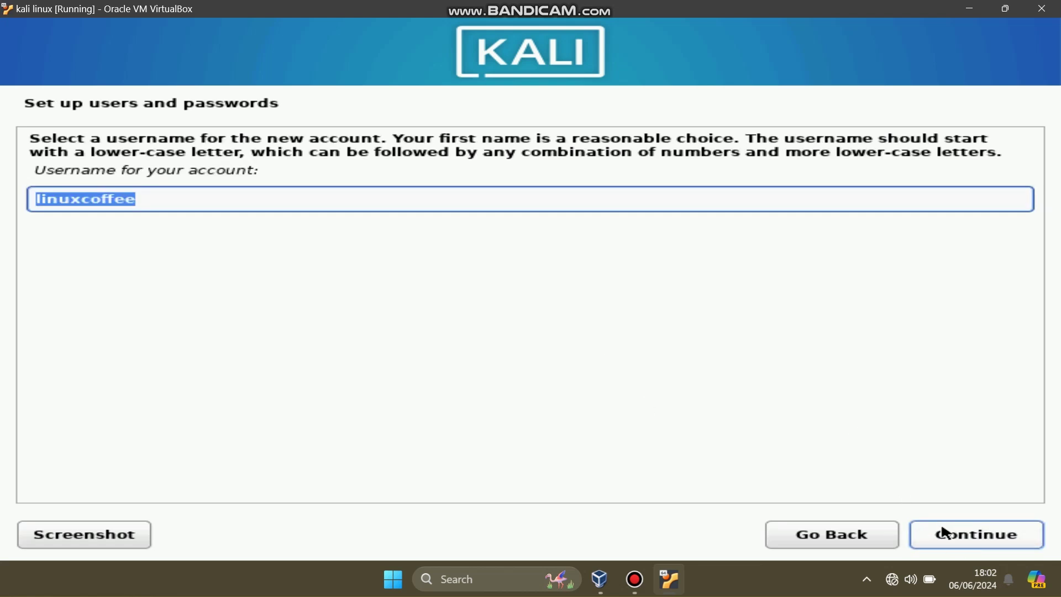
pyautogui.click(948, 533)
# Step: Set and confirm the user's password with both fields shown in clear text
pyautogui.click(237, 220)
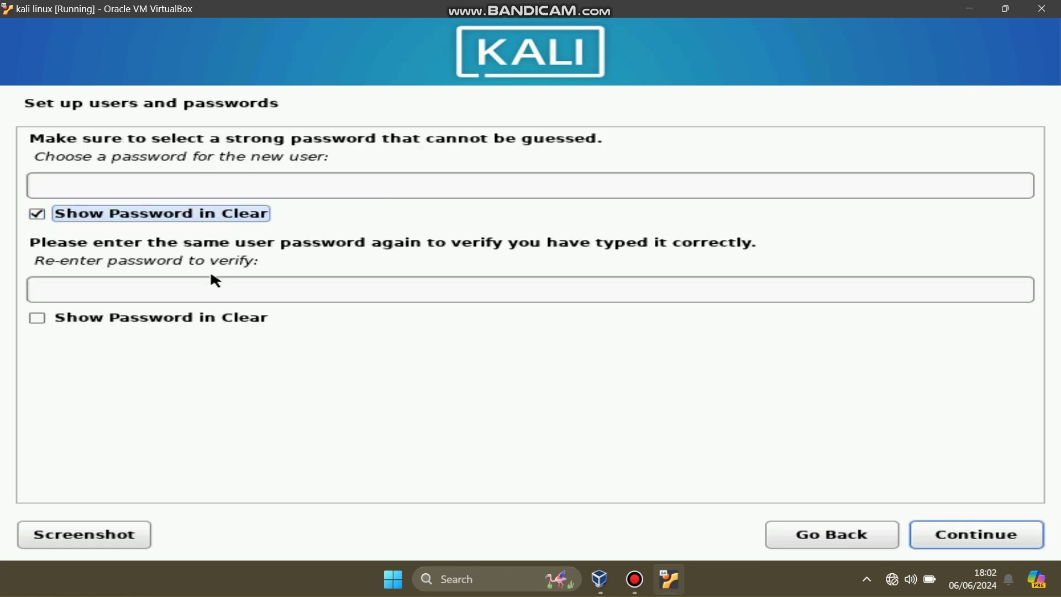
pyautogui.click(183, 320)
pyautogui.click(163, 184)
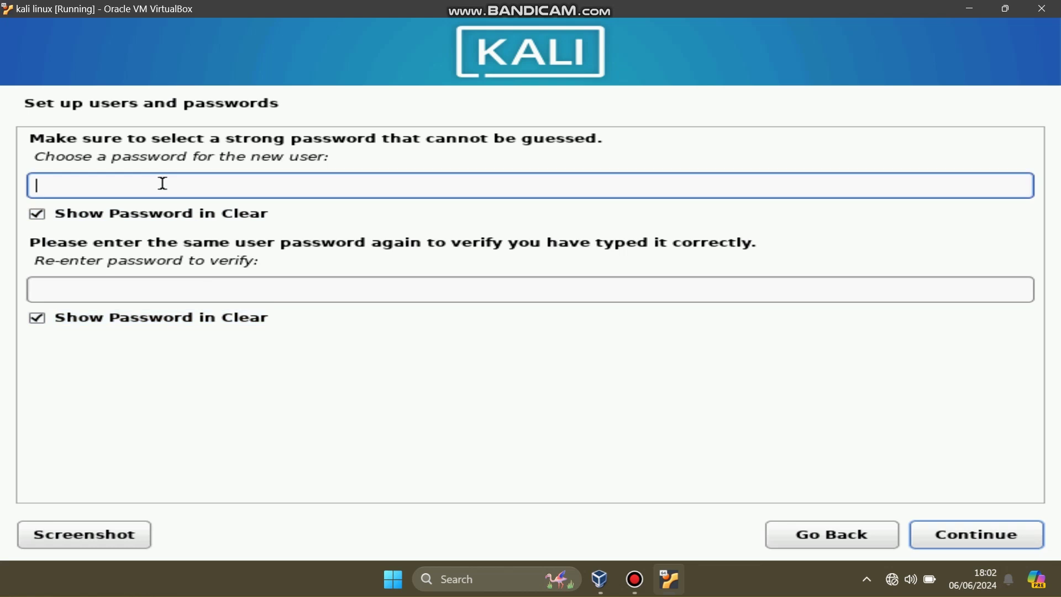
pyautogui.write('123')
pyautogui.press('Tab')
pyautogui.press('Tab')
pyautogui.write('123')
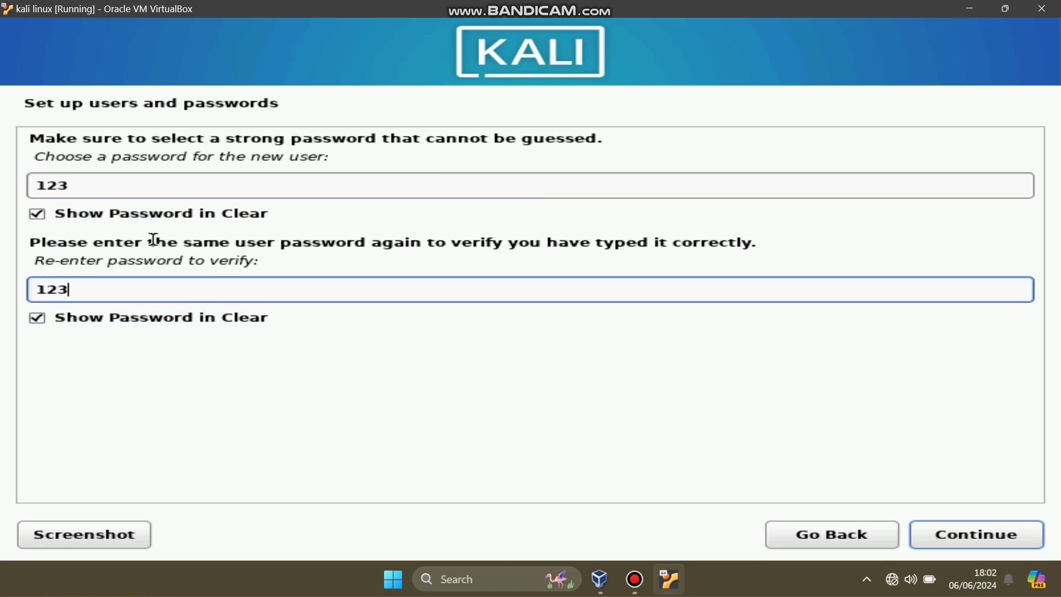
pyautogui.click(993, 533)
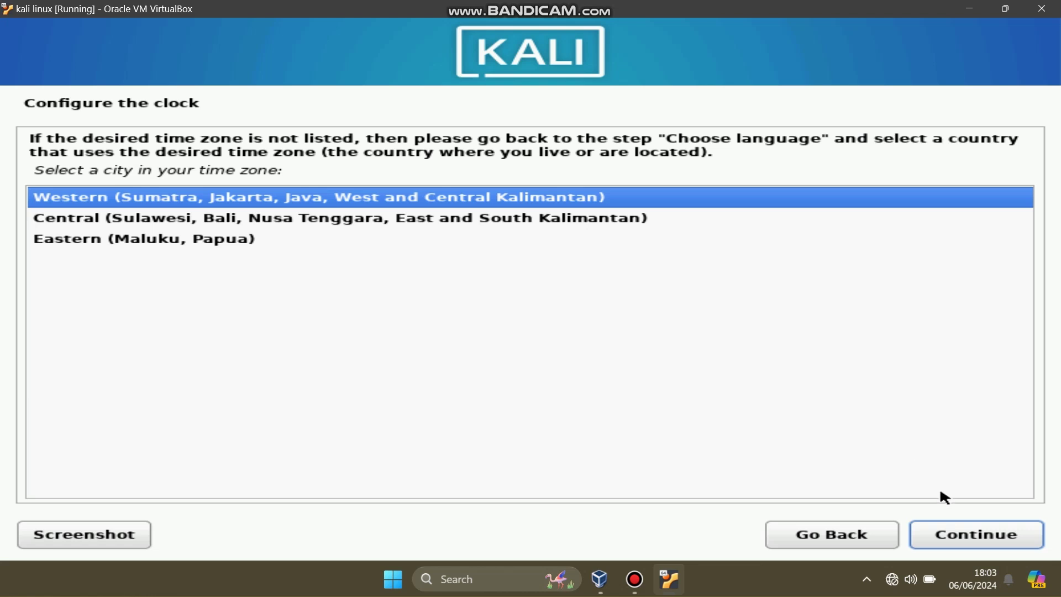
# Step: Keep the Western (Sumatra, Jakarta, Java) time zone and continue
pyautogui.click(950, 546)
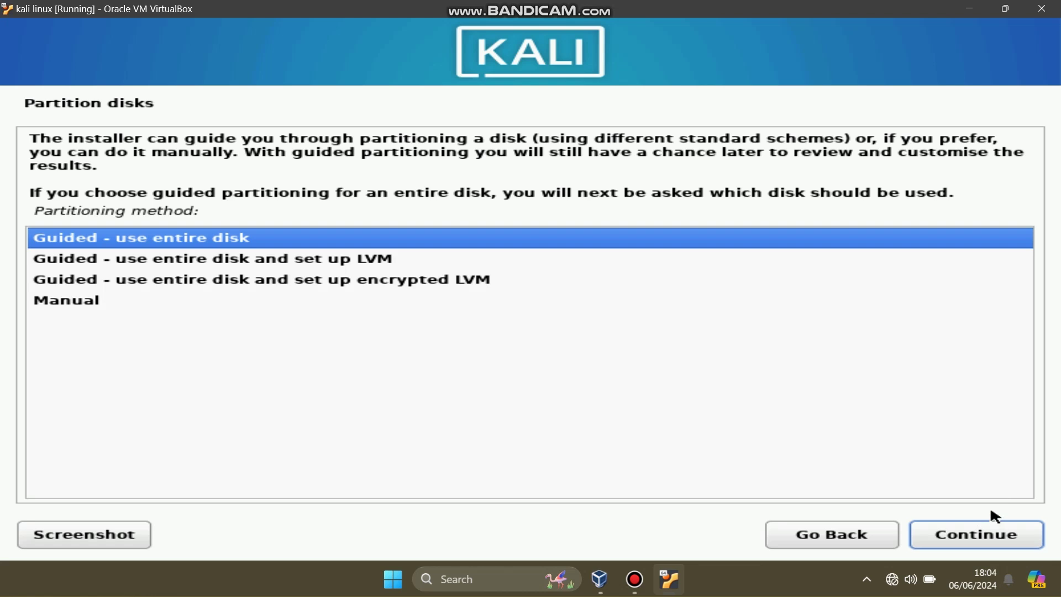
# Step: Guided-partition the entire 26.8 GB sda disk with a separate /home partition and write the changes
pyautogui.click(975, 534)
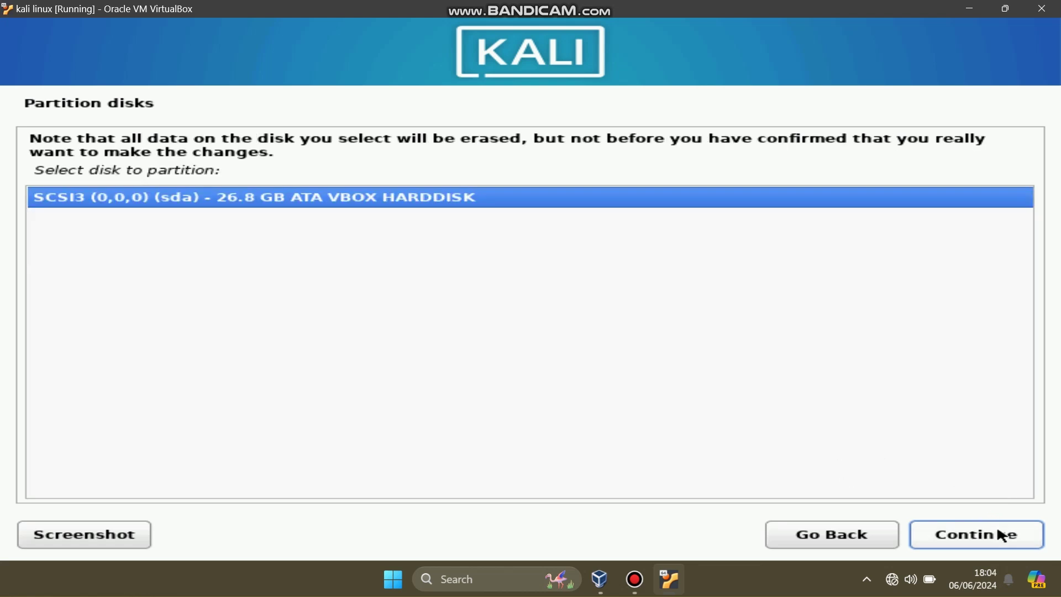
pyautogui.click(989, 534)
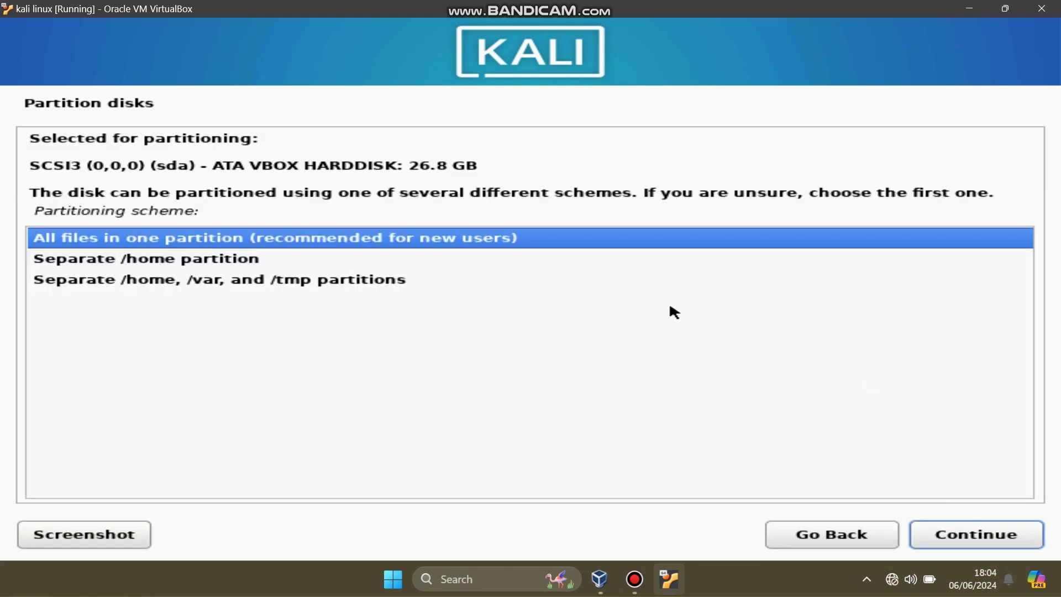
pyautogui.click(309, 258)
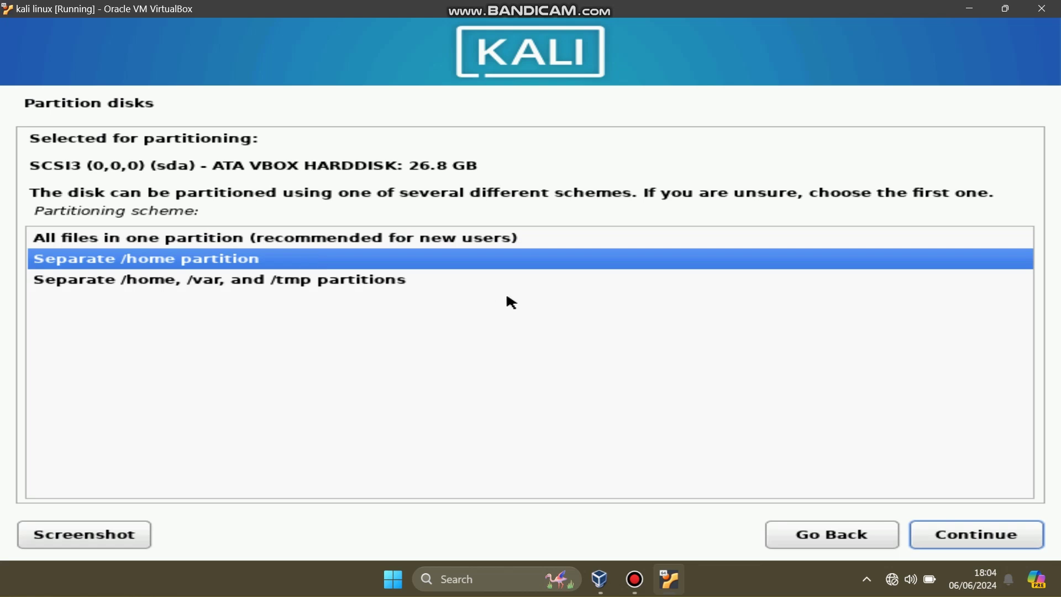
pyautogui.click(977, 540)
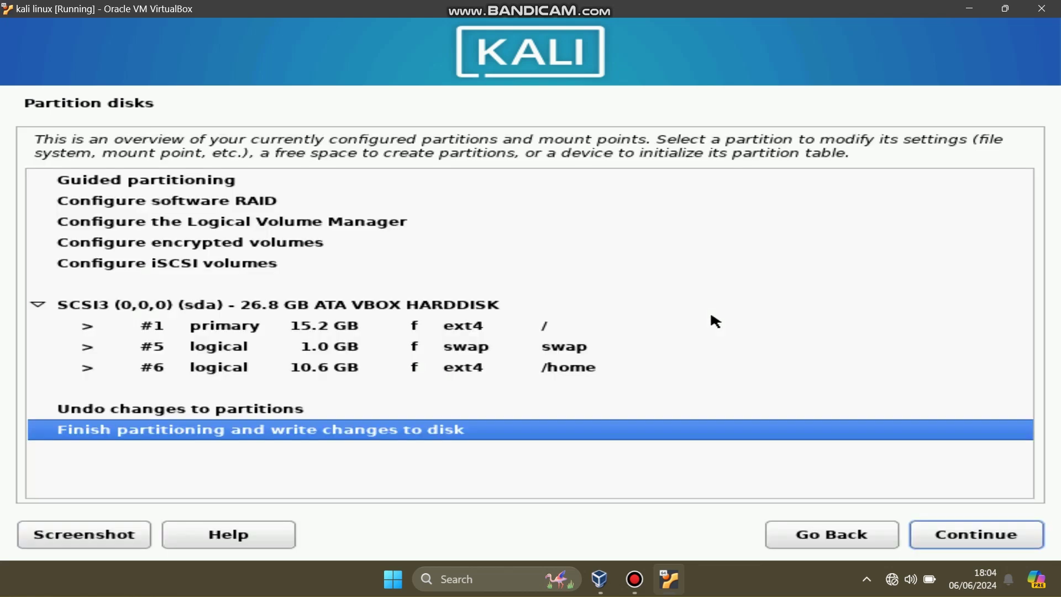
pyautogui.click(948, 529)
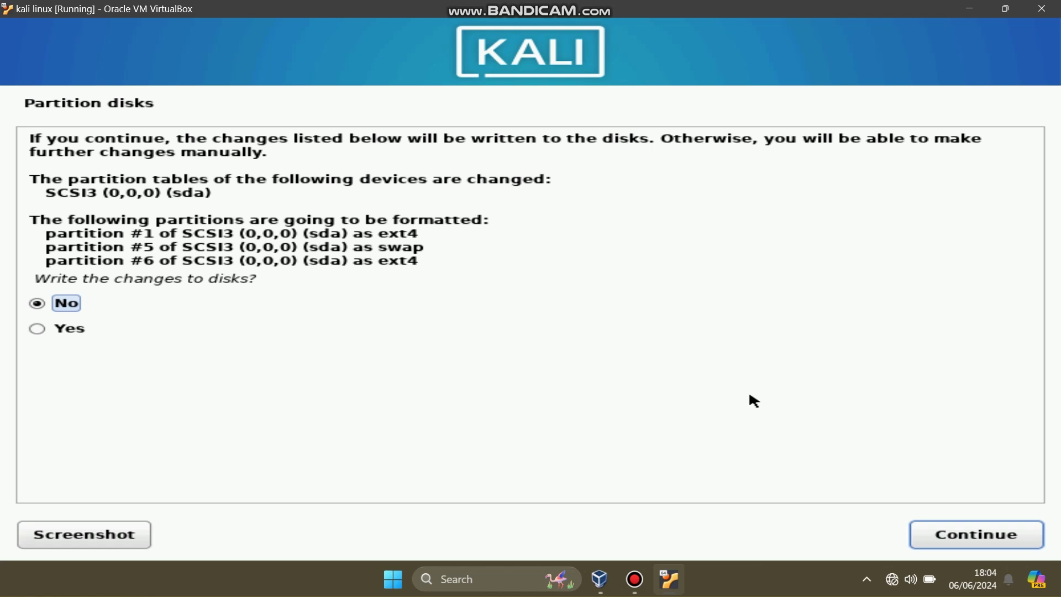
pyautogui.click(35, 329)
pyautogui.click(977, 535)
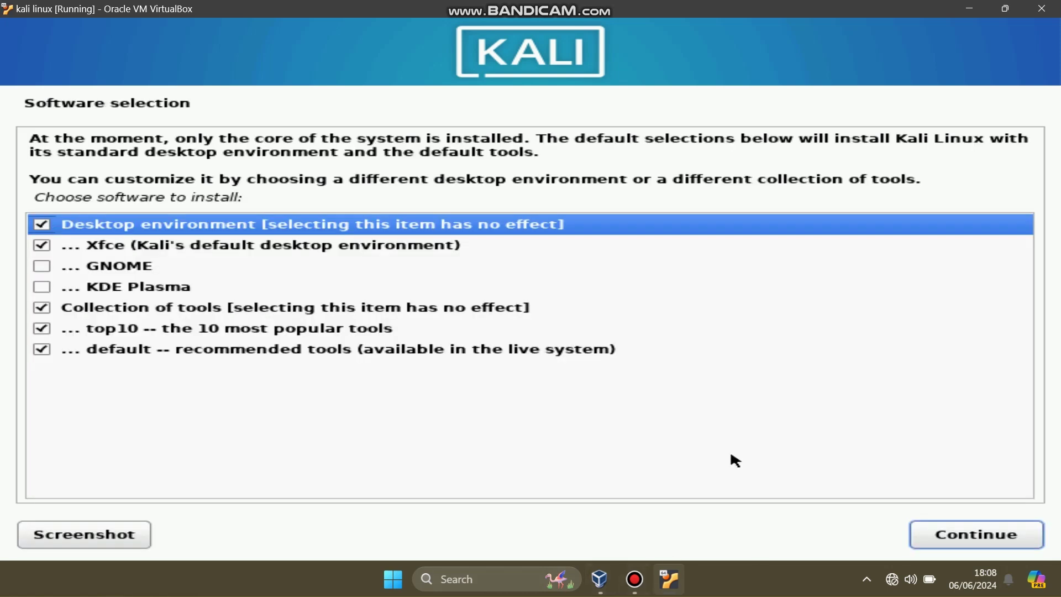
# Step: Keep the default Xfce and top10/default tool selections and start the software installation
pyautogui.click(958, 535)
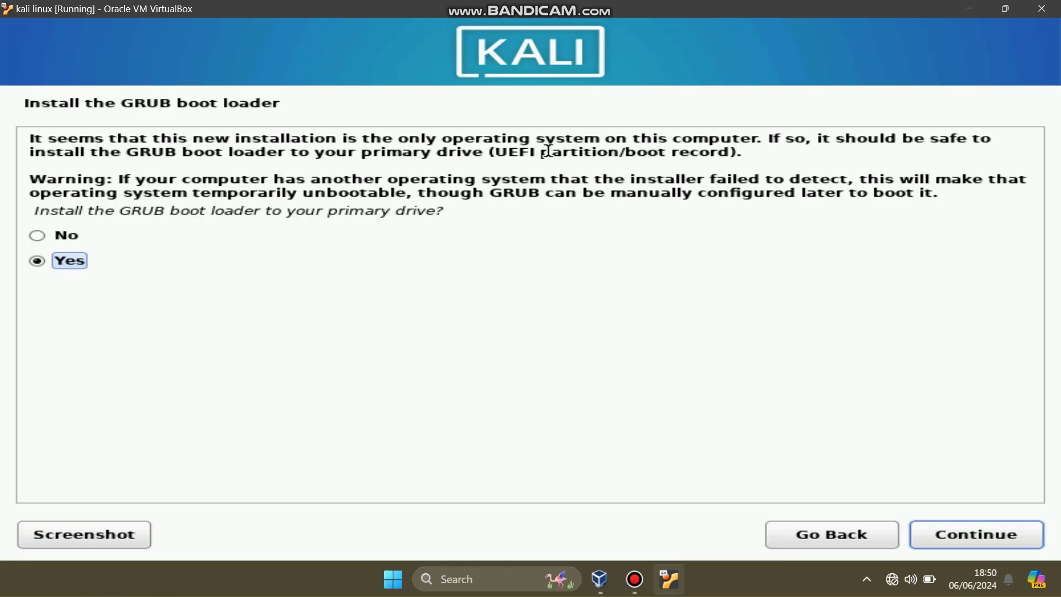
# Step: Install the GRUB boot loader on the primary drive /dev/sda
pyautogui.click(945, 543)
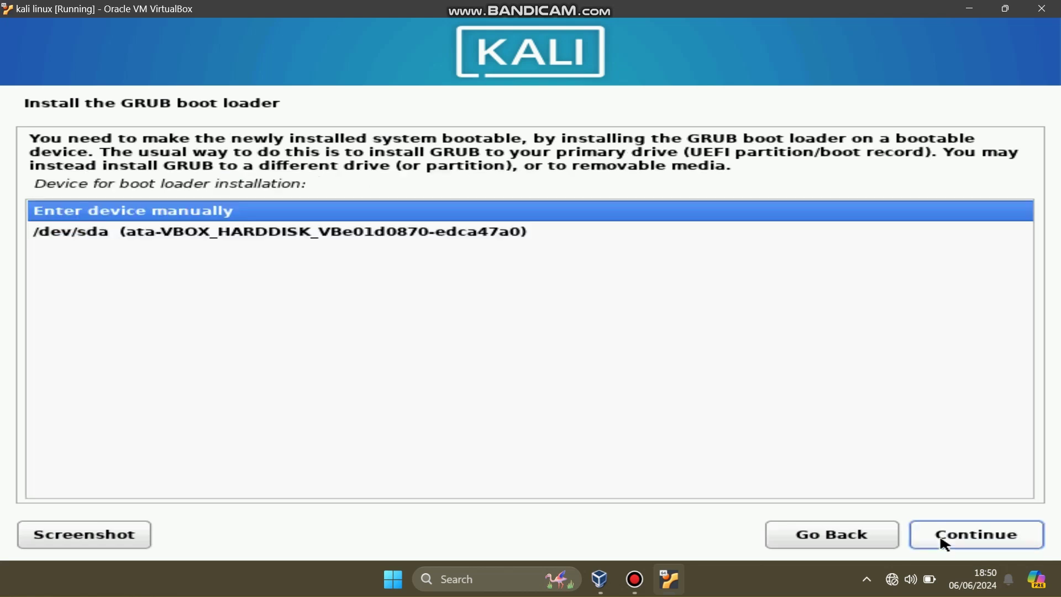
pyautogui.click(491, 239)
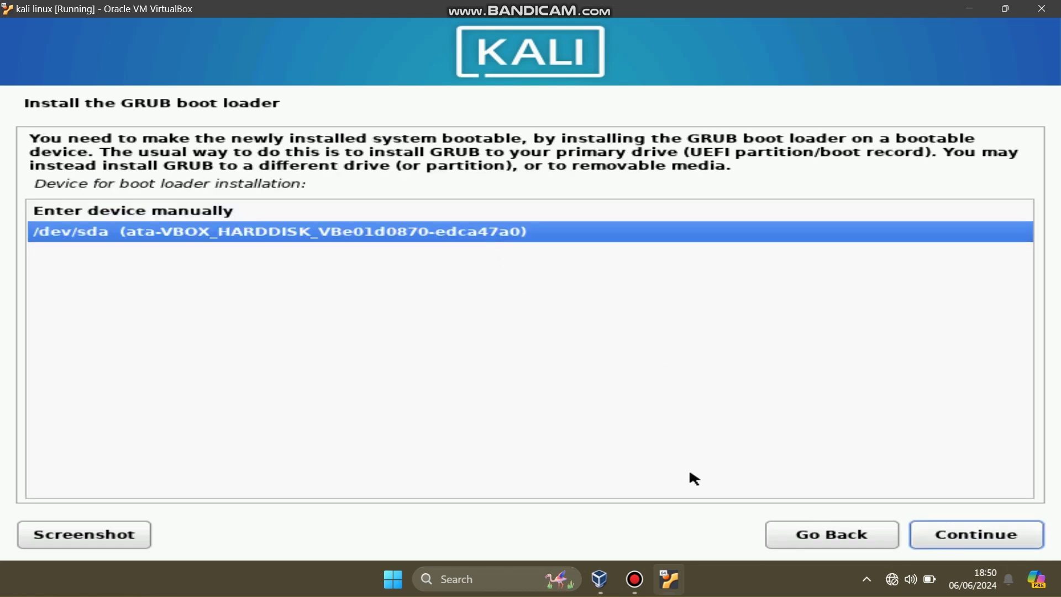
pyautogui.click(952, 534)
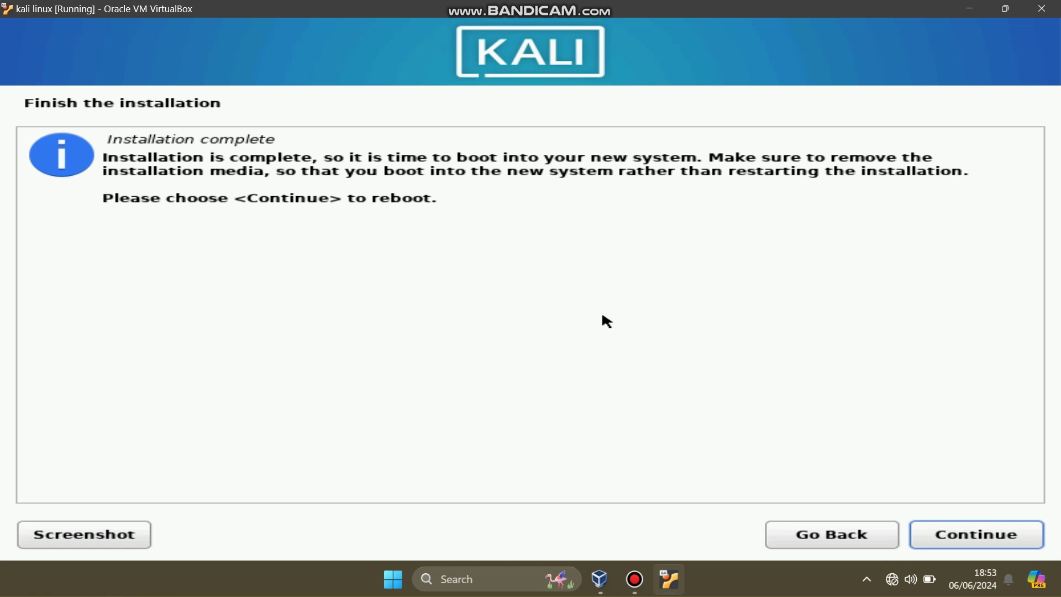
# Step: Reboot after installation and boot Kali GNU/Linux straight from the GRUB menu
pyautogui.click(977, 535)
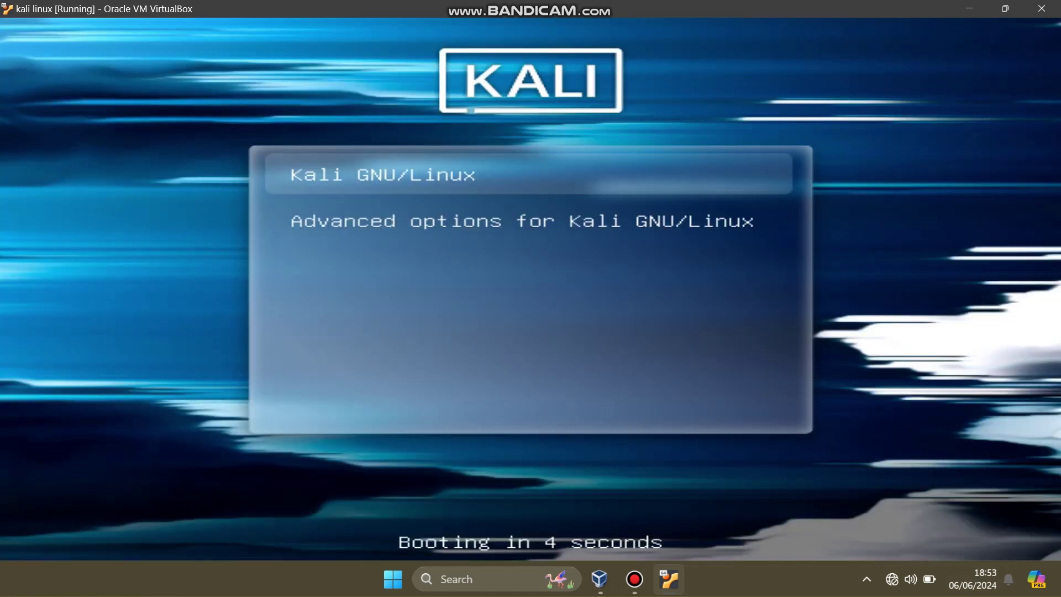
pyautogui.press('Return')
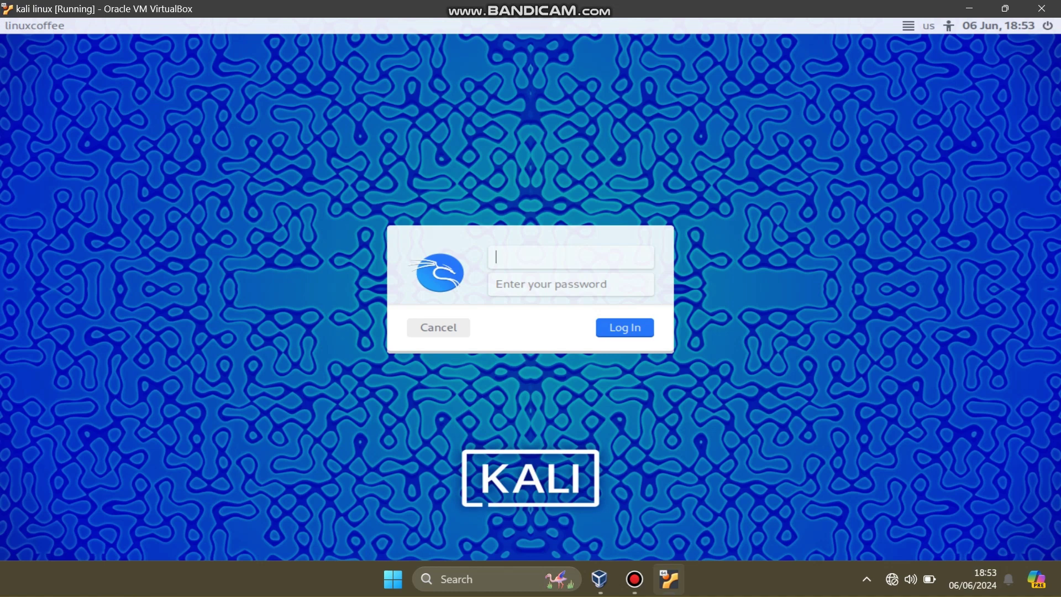
# Step: Log in to Kali with the account's username and password to reach the Xfce desktop
pyautogui.write('linuxcoffee')
pyautogui.press('Return')
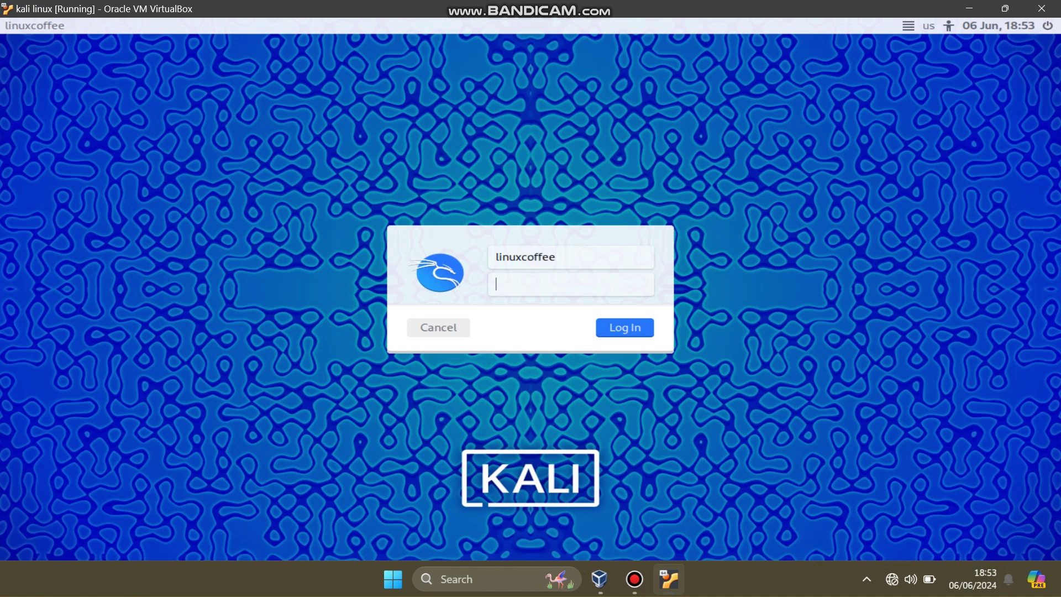
pyautogui.write('kal')
pyautogui.press('Return')
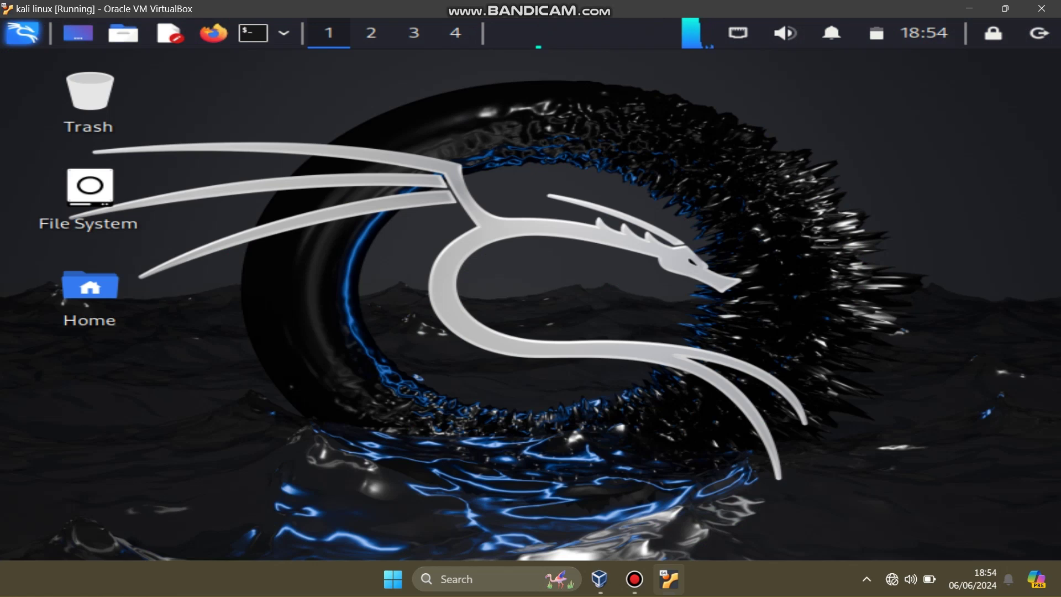
# Step: Set the desktop wallpaper to the dark Kali dragon image with Centered style via Desktop Settings
pyautogui.rightClick(406, 161)
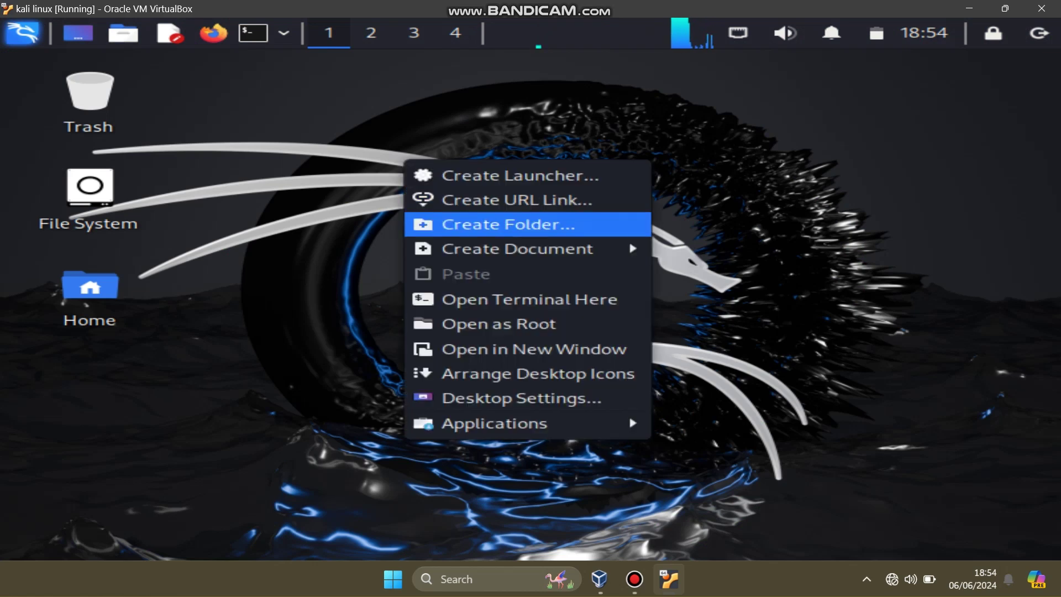
pyautogui.click(522, 398)
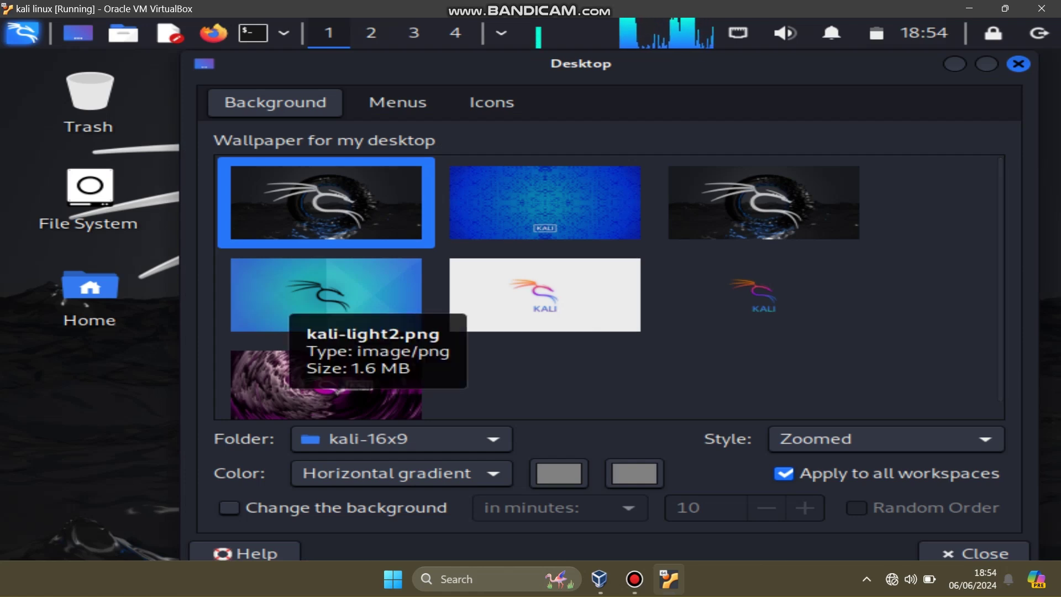
pyautogui.click(298, 301)
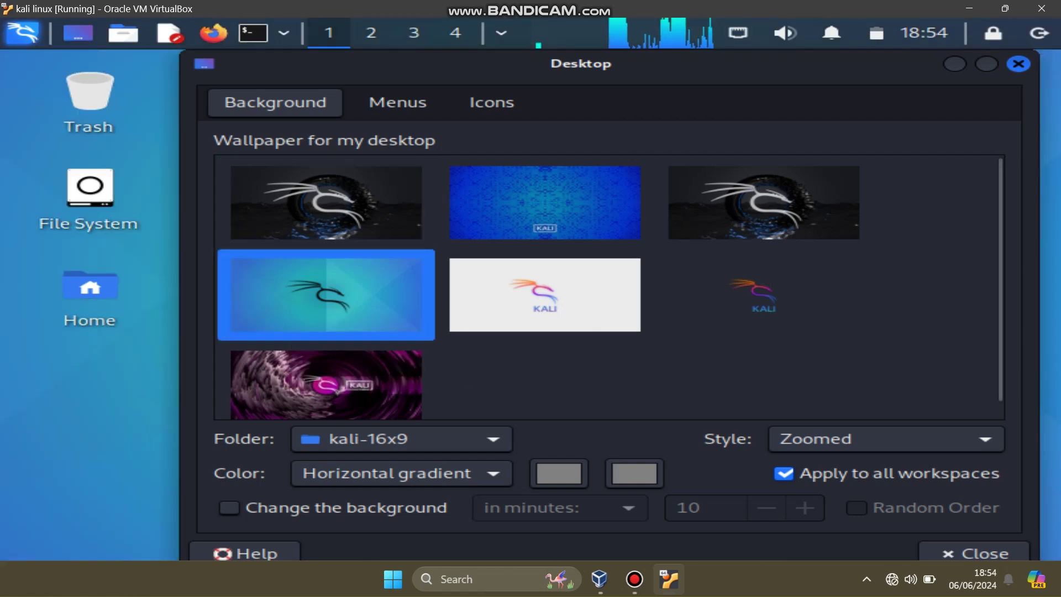
pyautogui.scroll(-1, 610, 286)
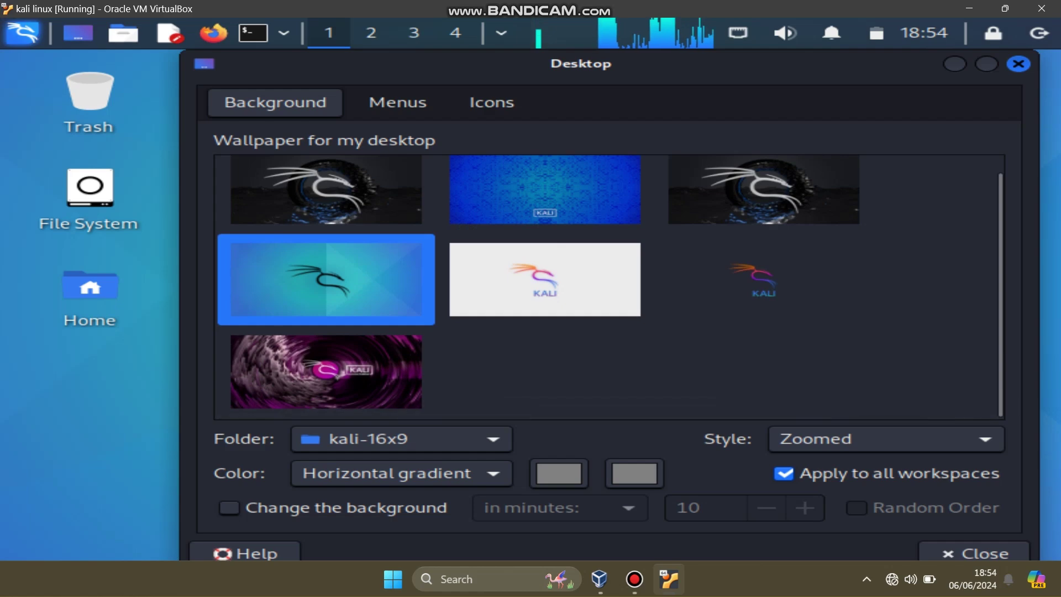
pyautogui.click(764, 279)
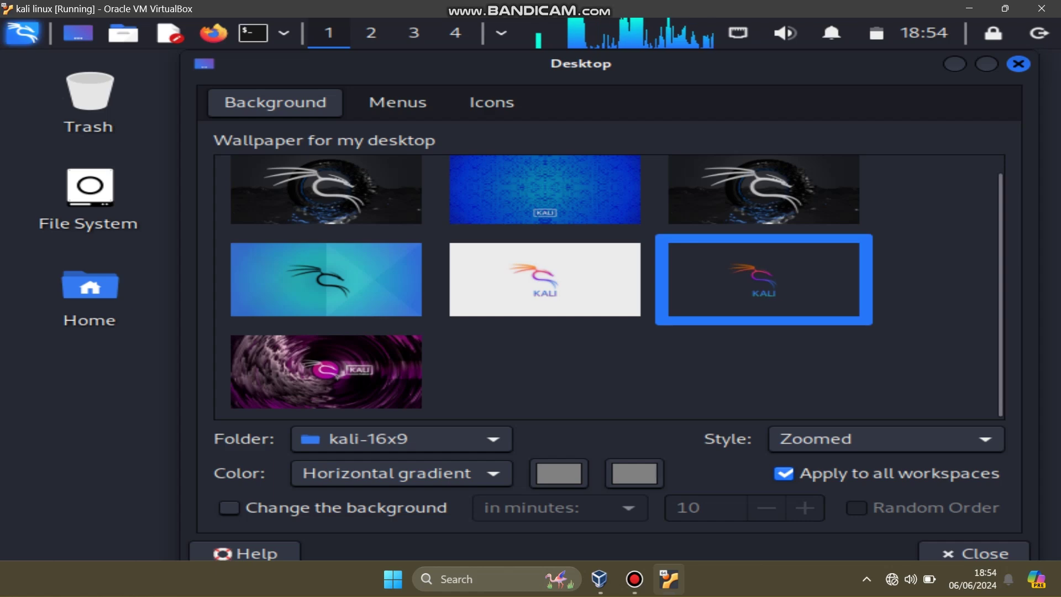
pyautogui.click(884, 438)
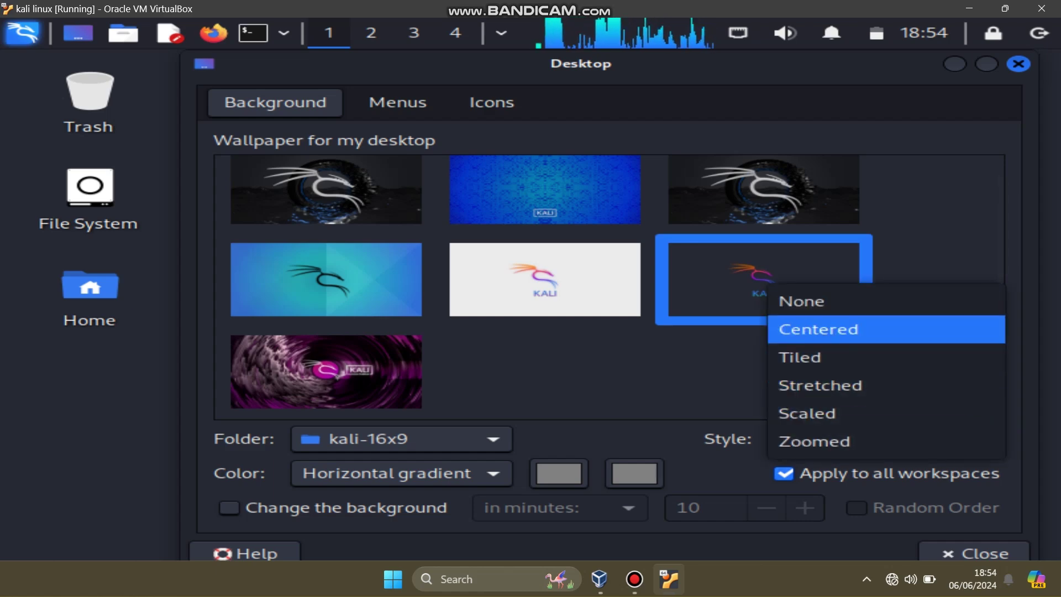
pyautogui.press('Return')
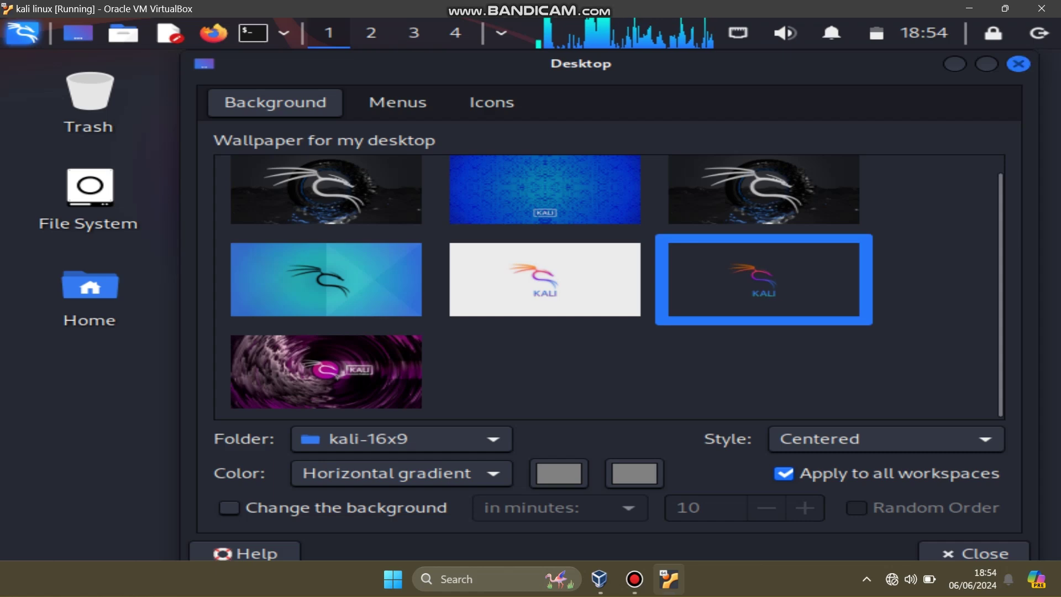
pyautogui.press('Escape')
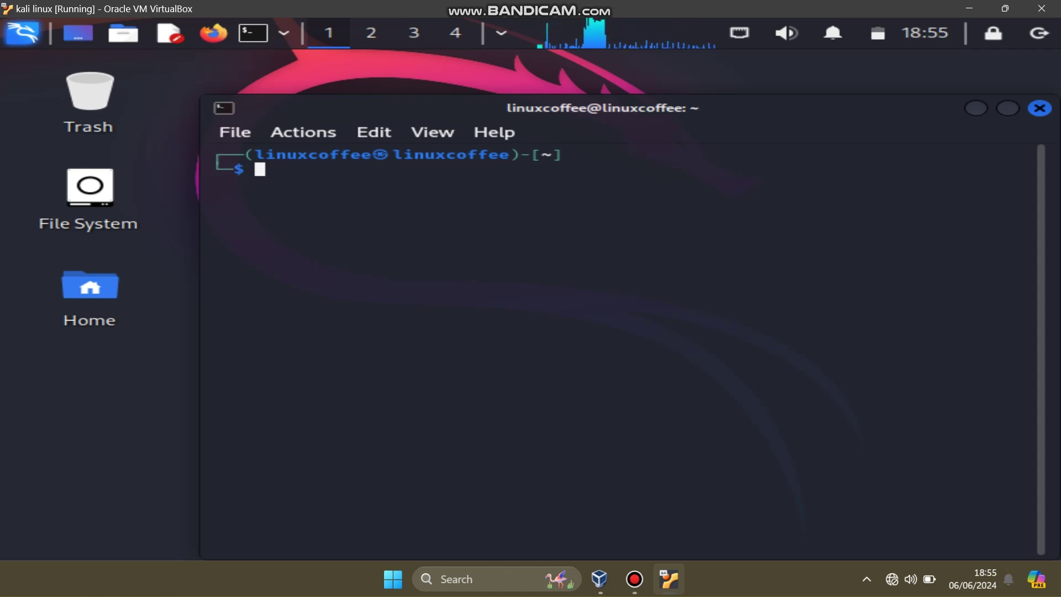
# Step: Run lsb_release and the edited 'lsb_rilis -a', then wipe the failed output with 'clear'
pyautogui.write('lsb')
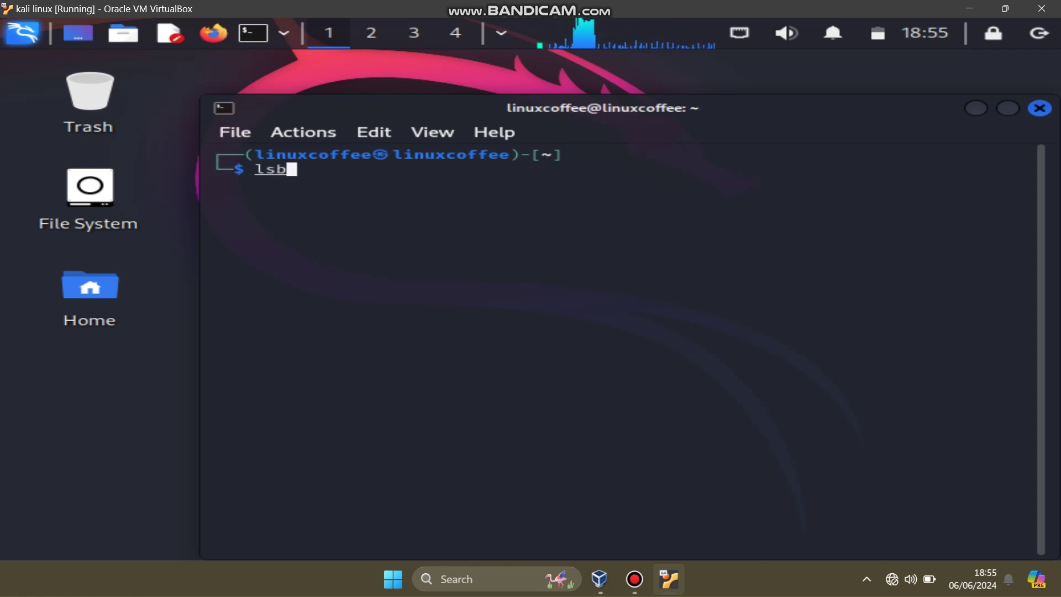
pyautogui.write('_rel')
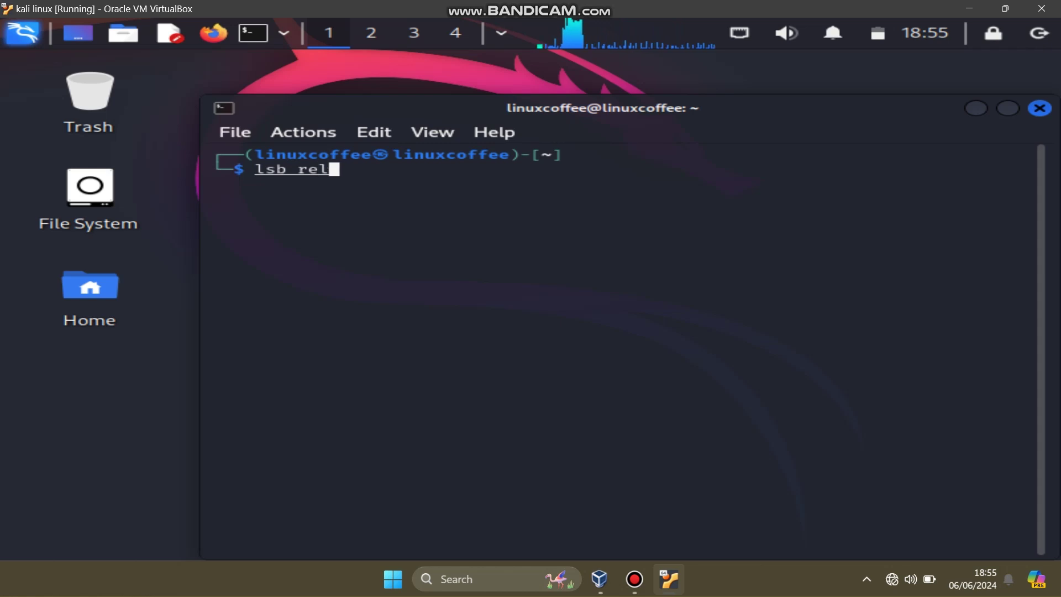
pyautogui.write('ease')
pyautogui.press('Return')
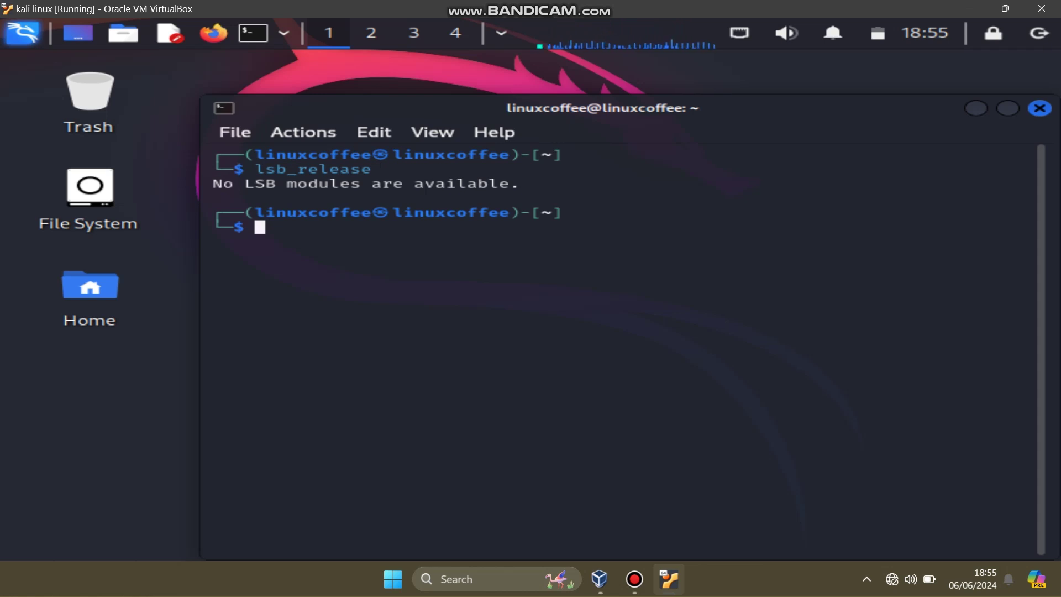
pyautogui.press('Up')
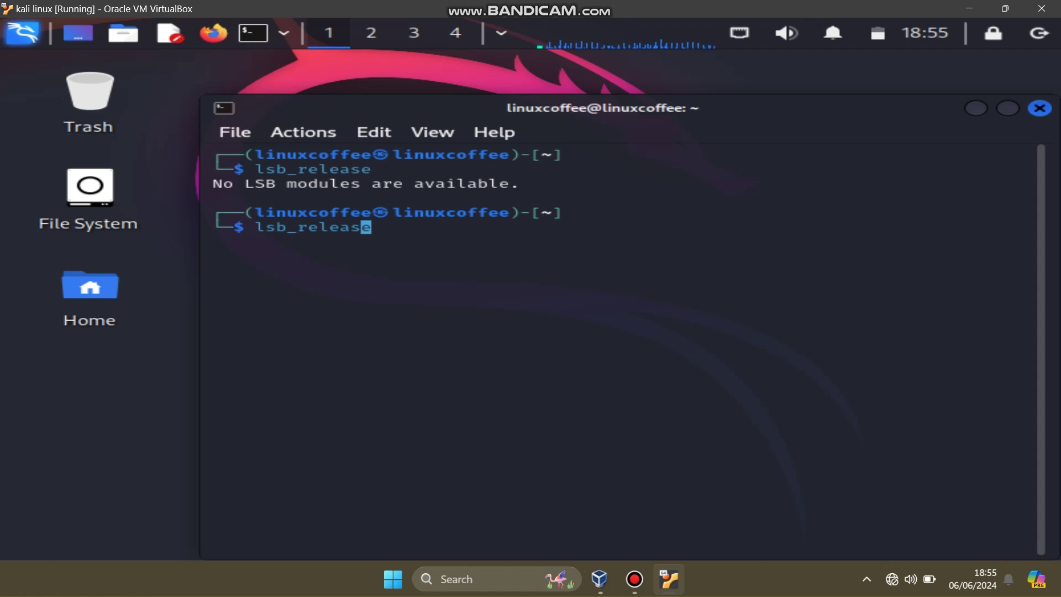
pyautogui.press('BackSpace')
pyautogui.press('BackSpace')
pyautogui.press('BackSpace')
pyautogui.press('BackSpace')
pyautogui.press('BackSpace')
pyautogui.press('BackSpace')
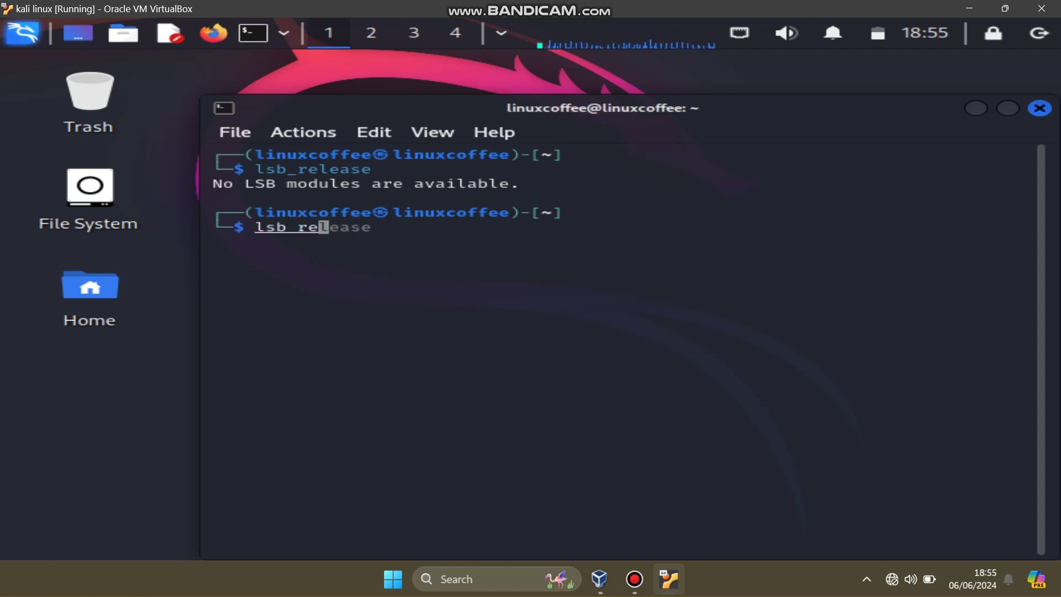
pyautogui.write('i')
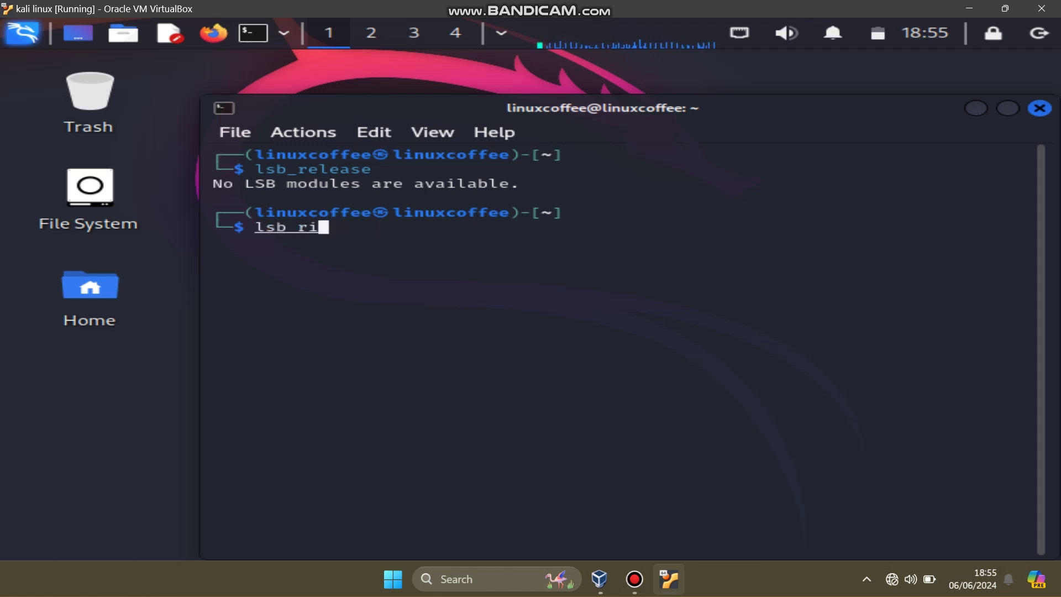
pyautogui.press('Tab')
pyautogui.write('li')
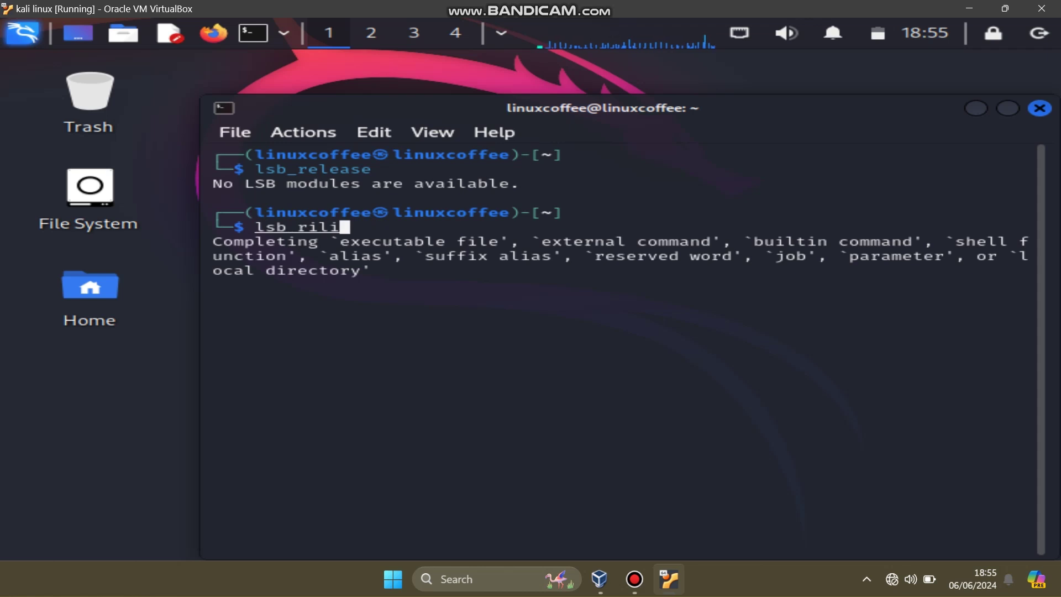
pyautogui.write('s -a')
pyautogui.press('Return')
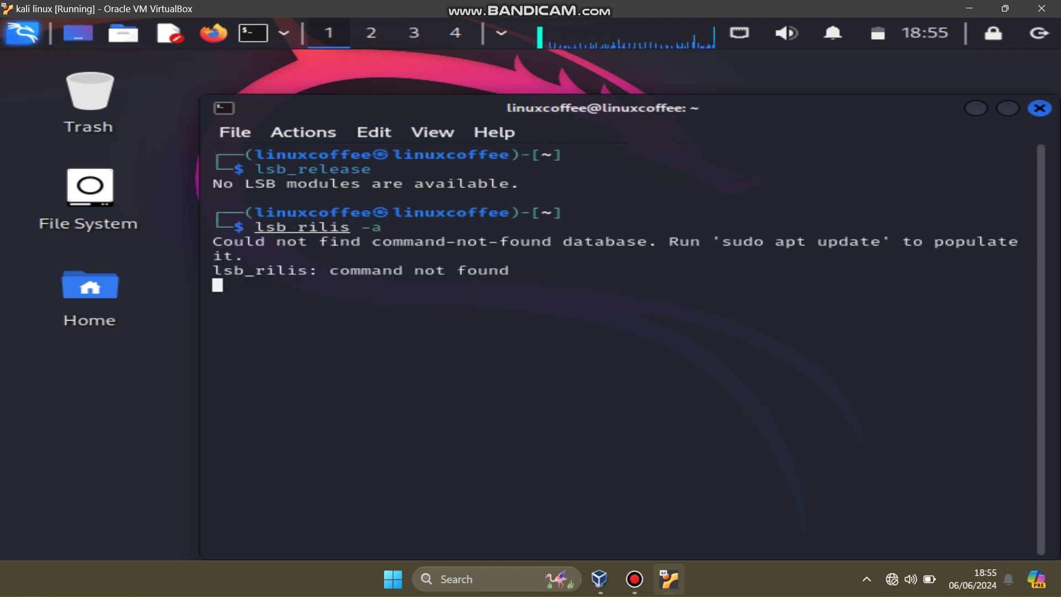
pyautogui.write('clear')
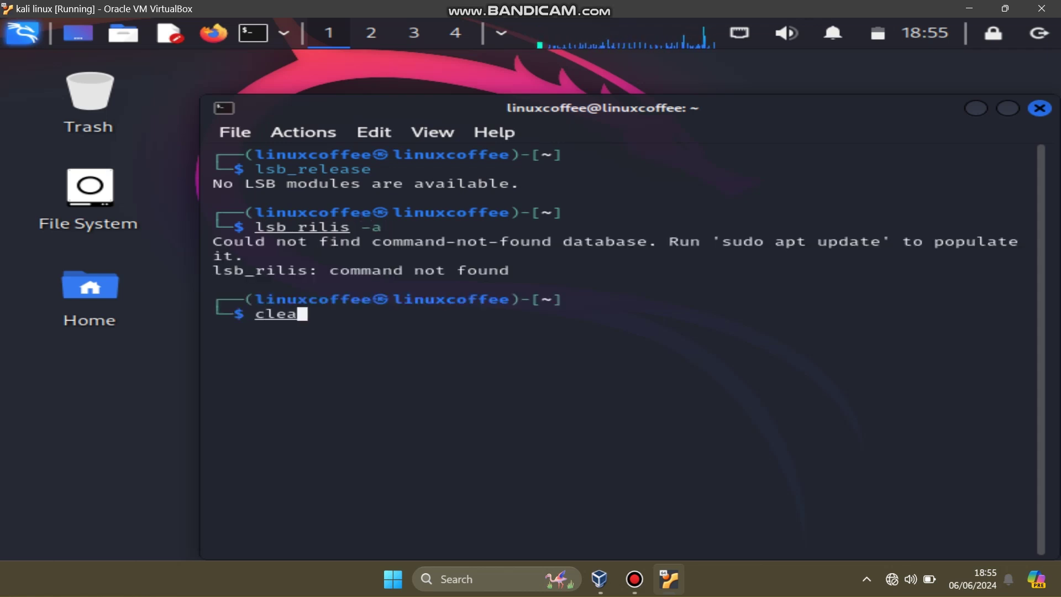
pyautogui.press('Return')
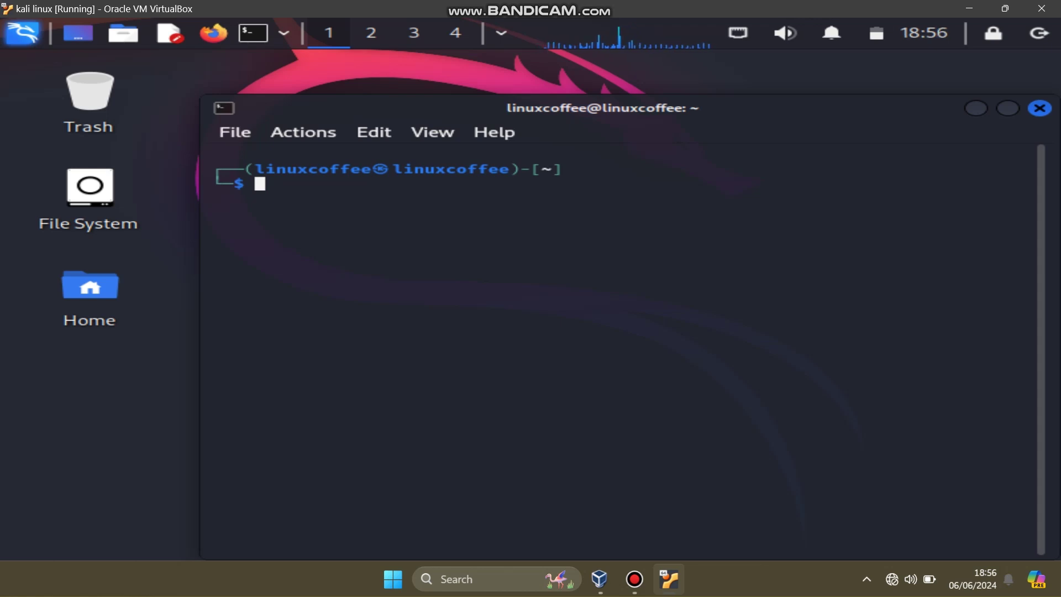
# Step: Print the Kali release details with 'cat /etc/os-release' after first running the path directly
pyautogui.write('/etc/')
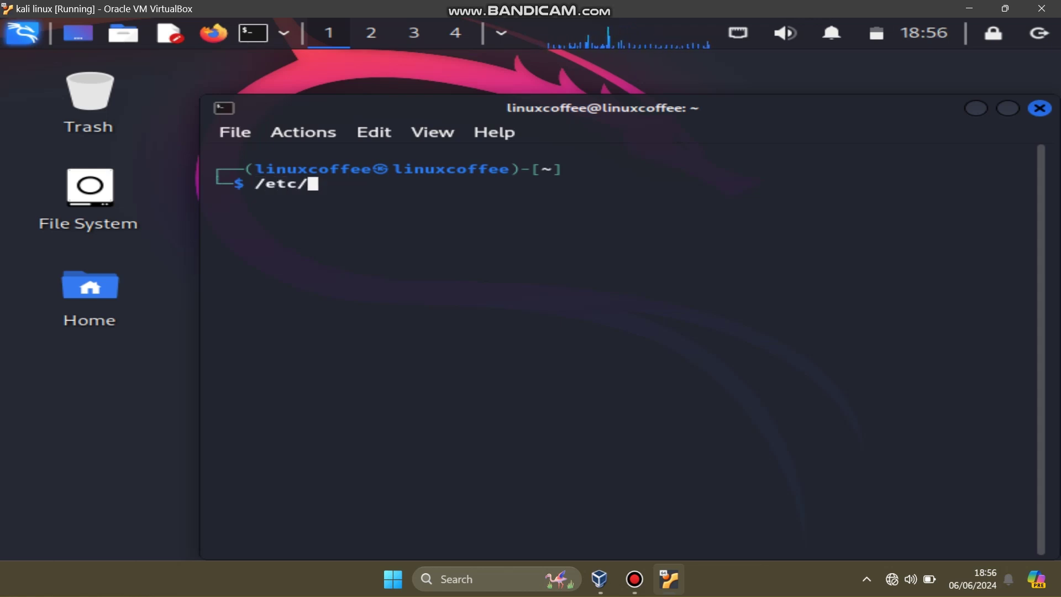
pyautogui.write('os')
pyautogui.press('Tab')
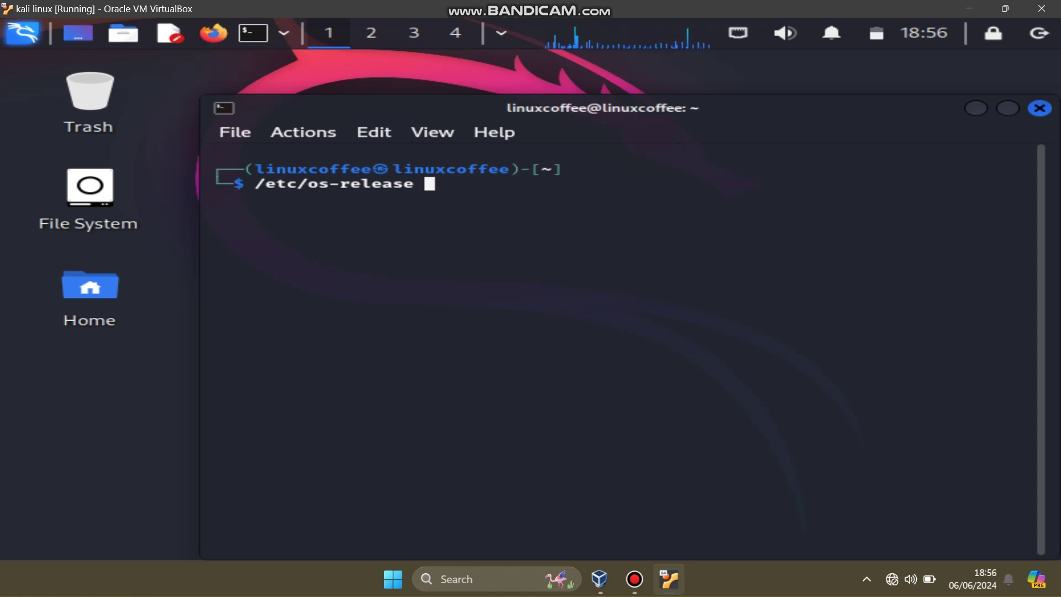
pyautogui.press('Return')
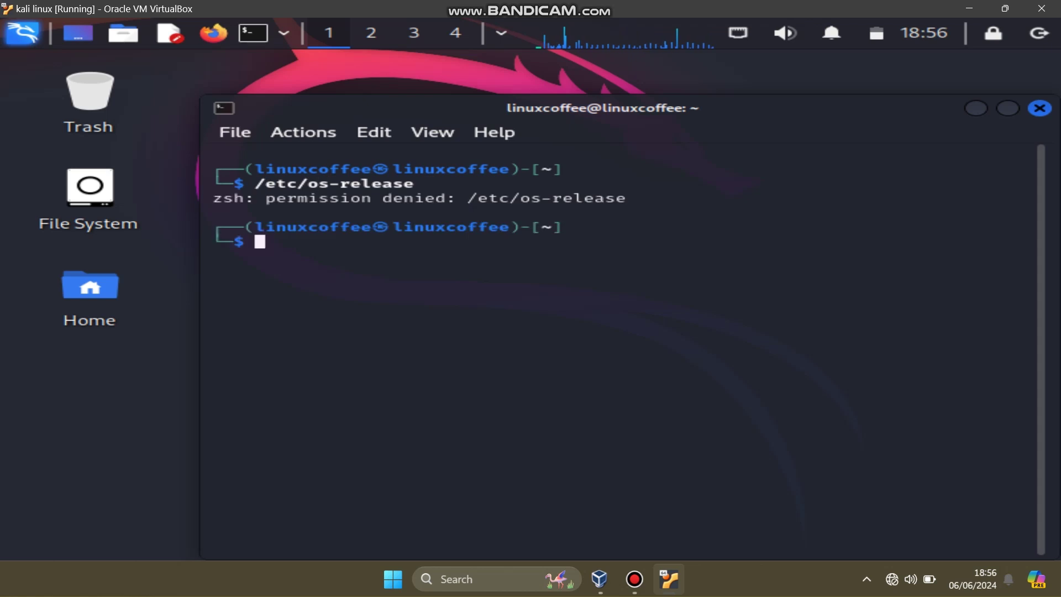
pyautogui.write('cat')
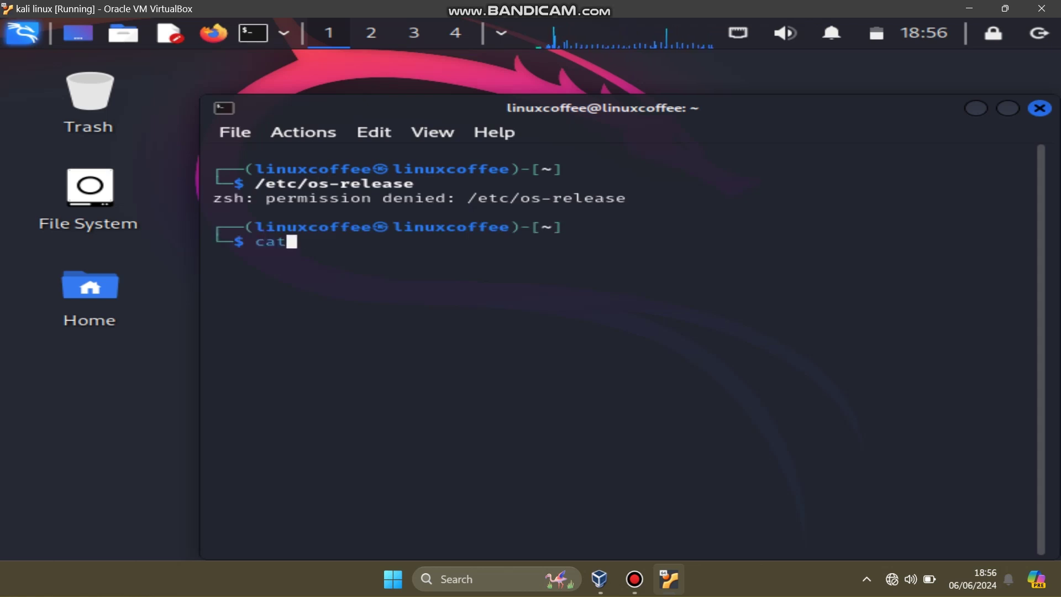
pyautogui.write(' /etc/o')
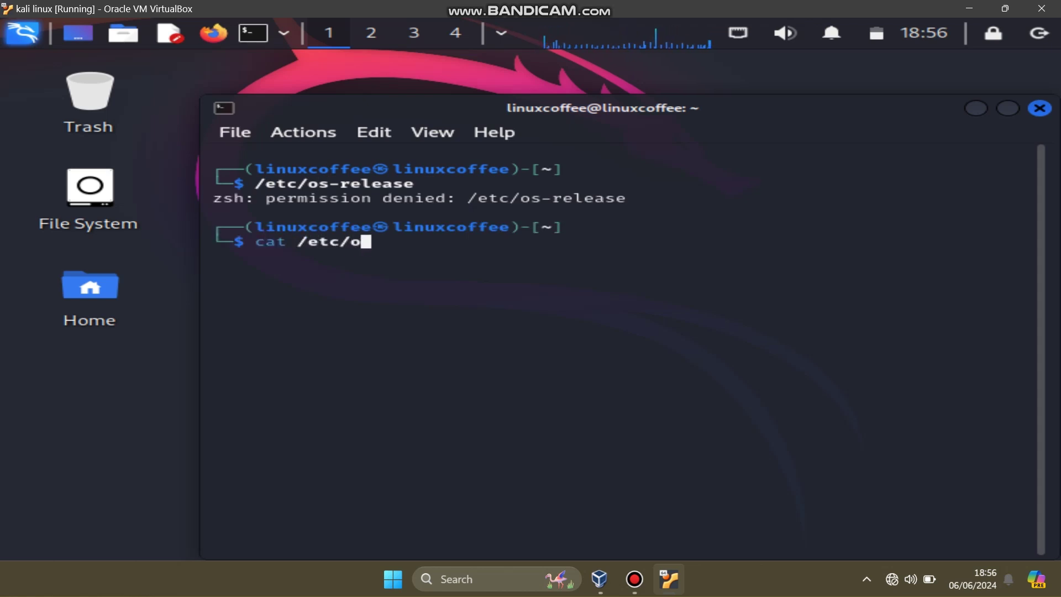
pyautogui.press('Tab')
pyautogui.press('Return')
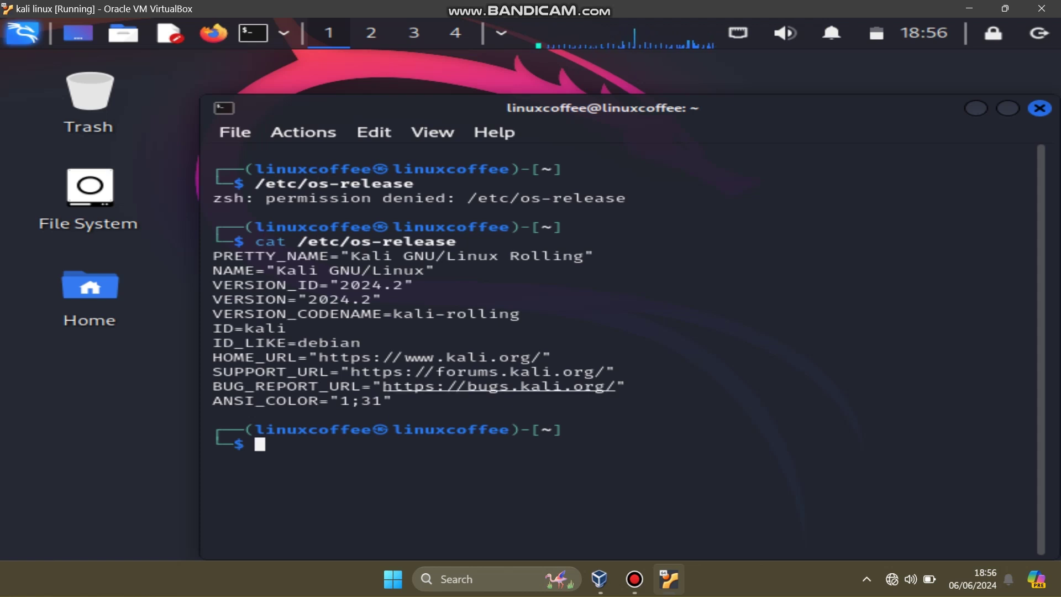
# Step: Highlight kali-rolling in the release output, then shut the VM down with 'poweroff'
pyautogui.moveTo(351, 400); pyautogui.dragTo(381, 400)
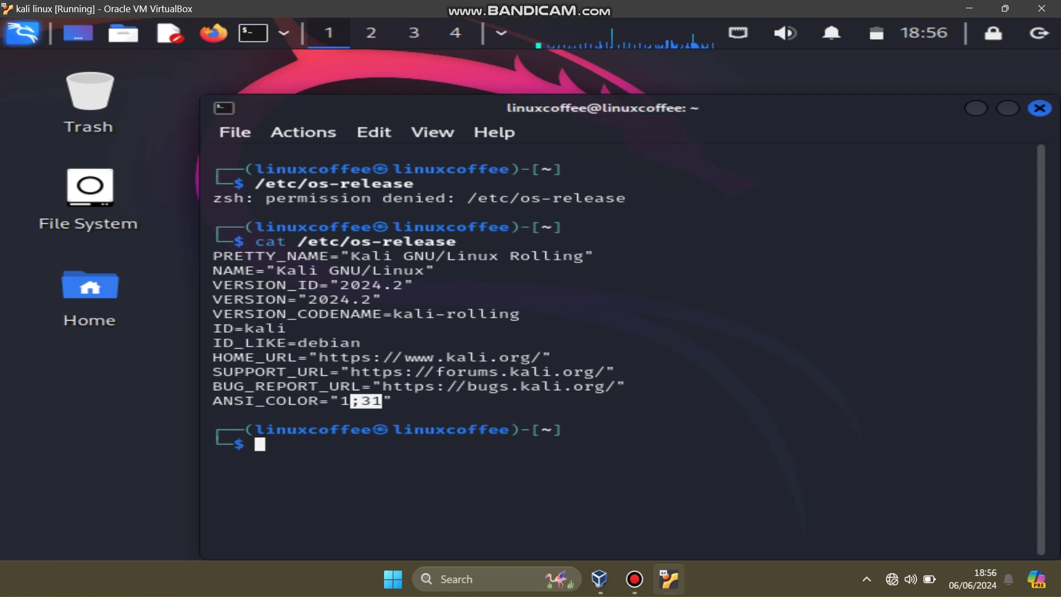
pyautogui.moveTo(403, 314); pyautogui.dragTo(552, 314)
pyautogui.click(552, 314)
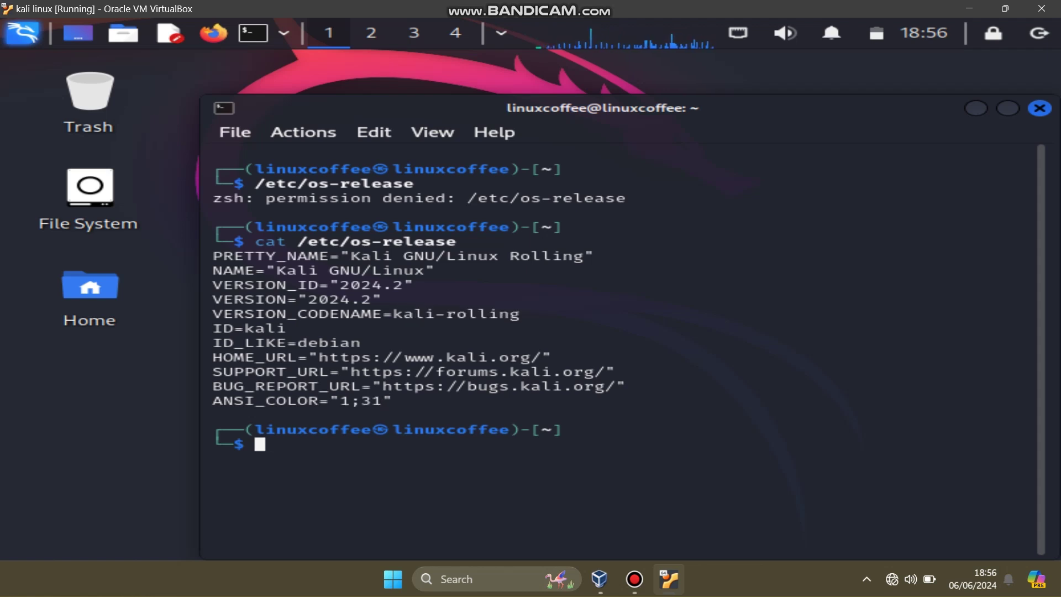
pyautogui.write('power')
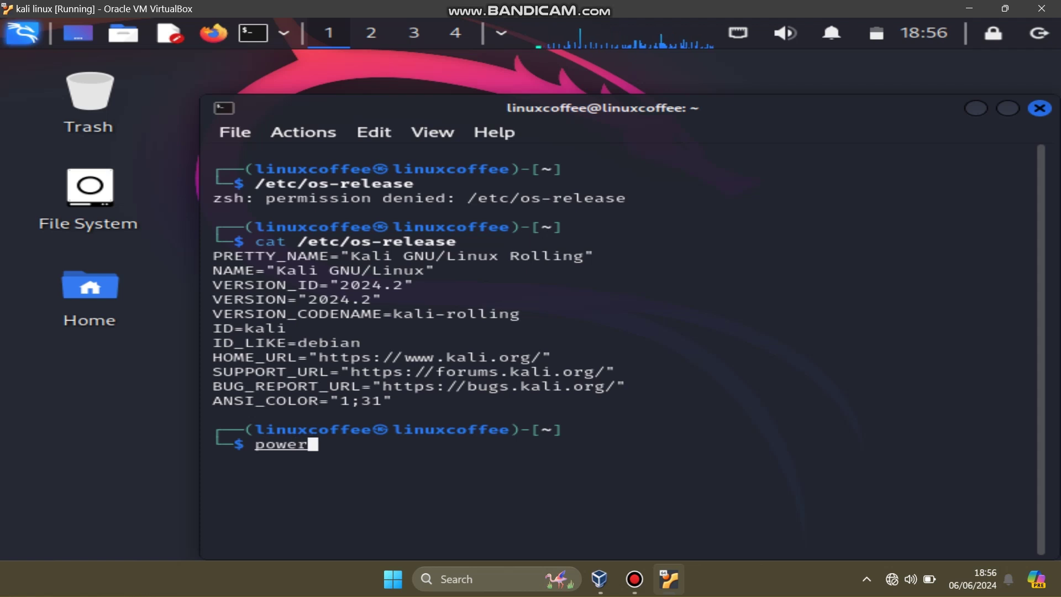
pyautogui.write('off')
pyautogui.press('Return')
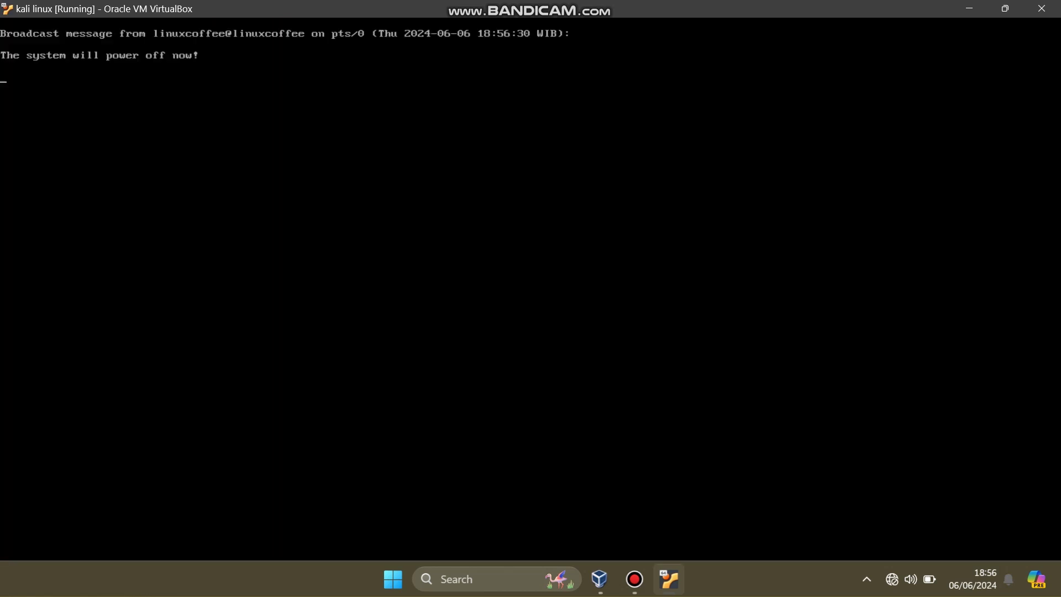